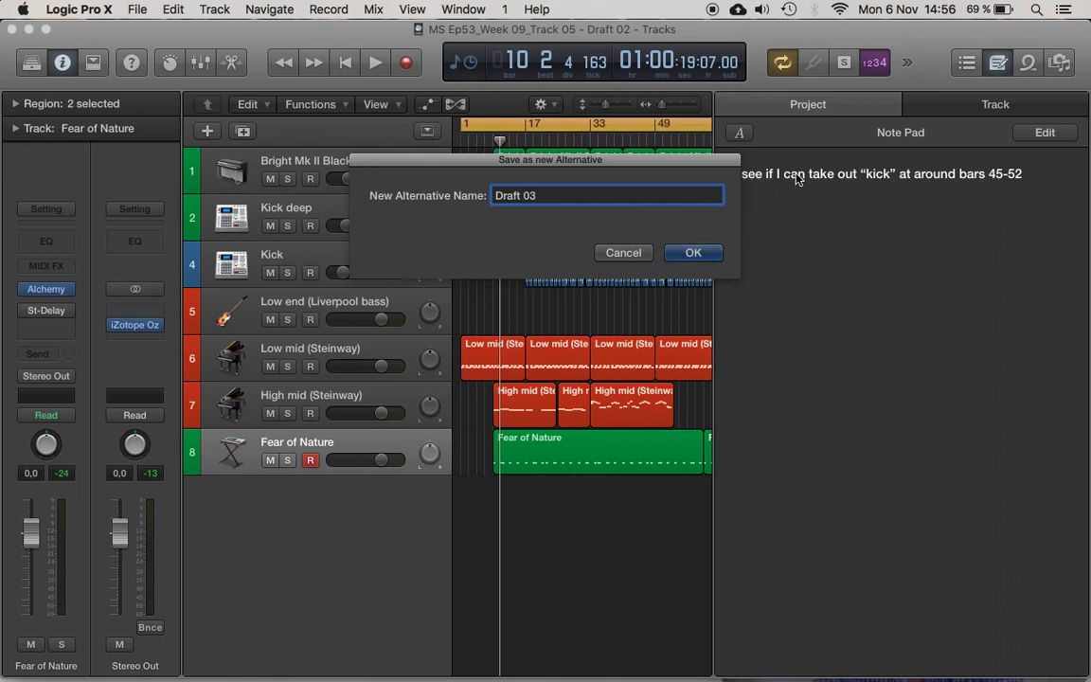
Save the project as a new alternative named Draft 03 and hide the project notes.
click(693, 253)
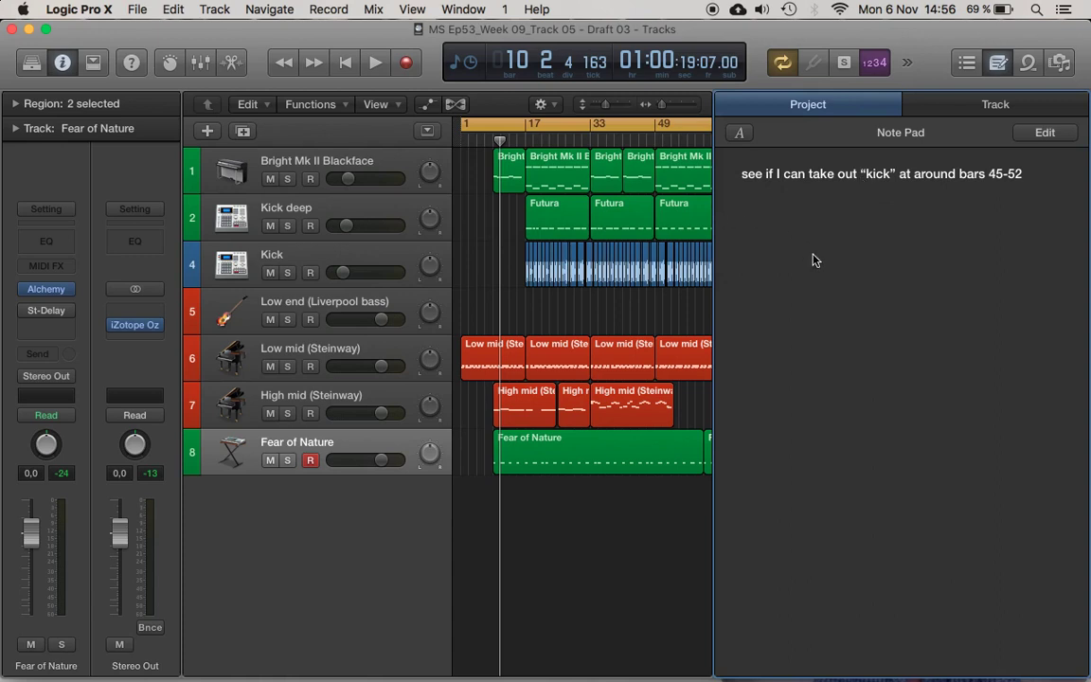
click(999, 62)
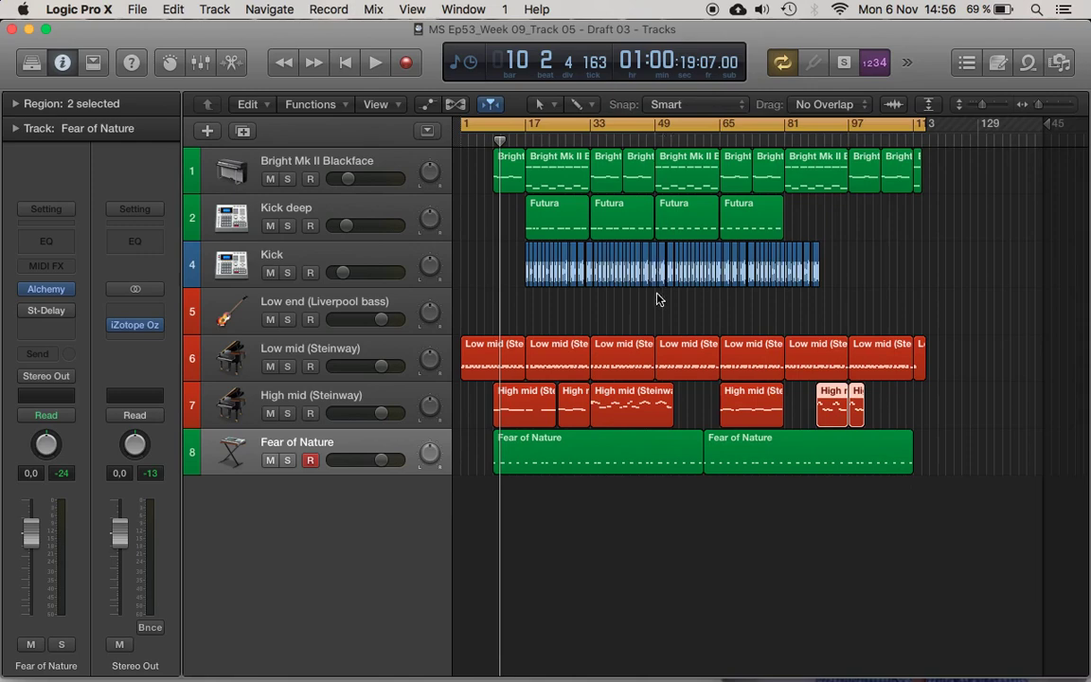
key(super+Tab)
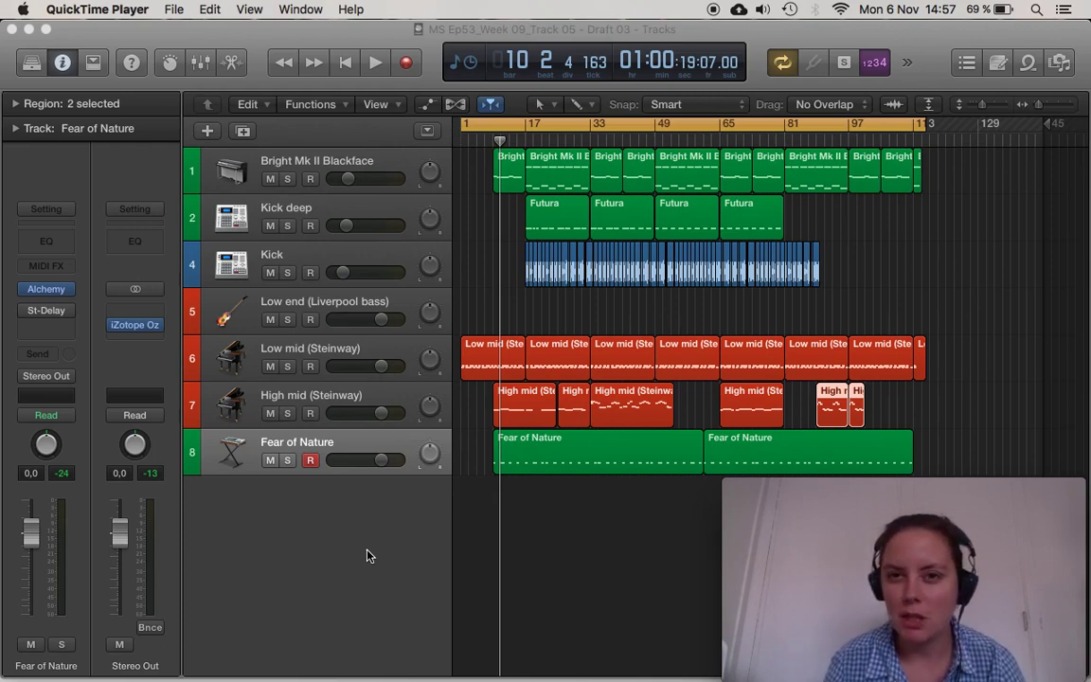
Play the whole arrangement through to its end at about bar 115 and stop playback.
click(373, 62)
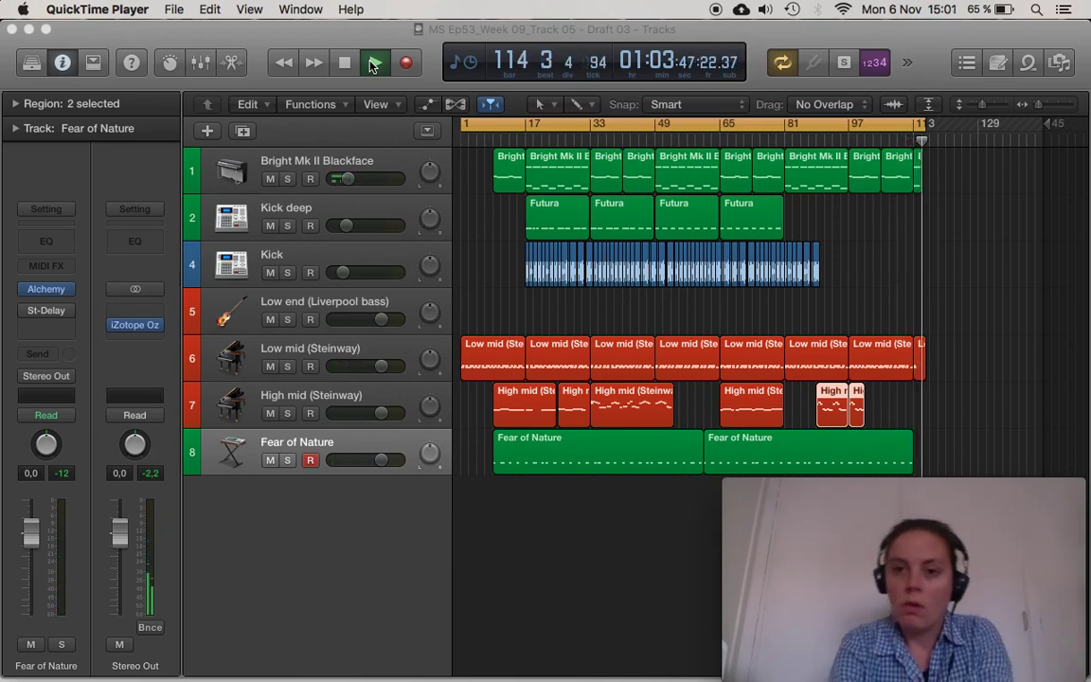
click(372, 66)
key(space)
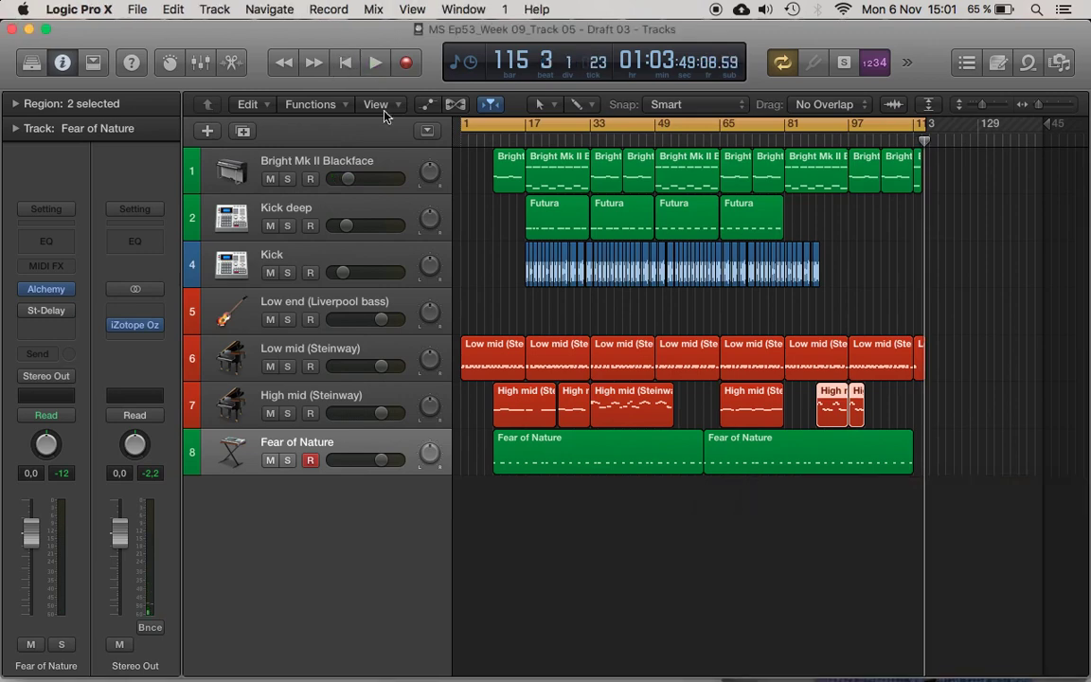
key(super+Tab)
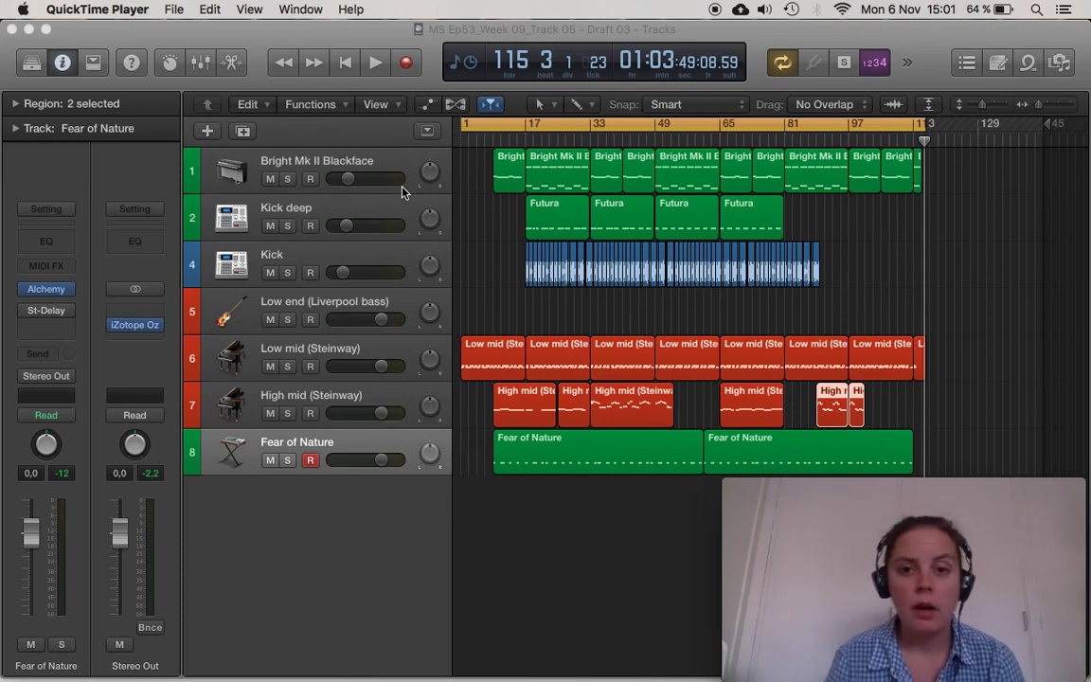
Switch to submissiontracker.xls in Google Sheets and read the comment on A Walk in the Night.
key(super+Tab)
key(super+Tab)
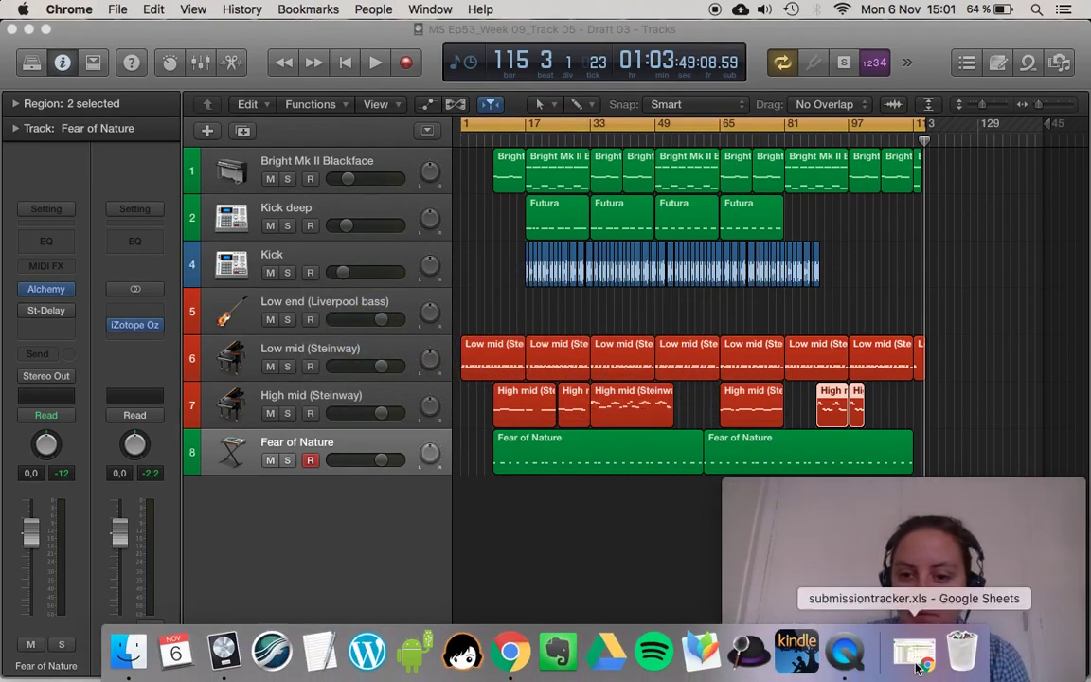
click(907, 655)
click(910, 300)
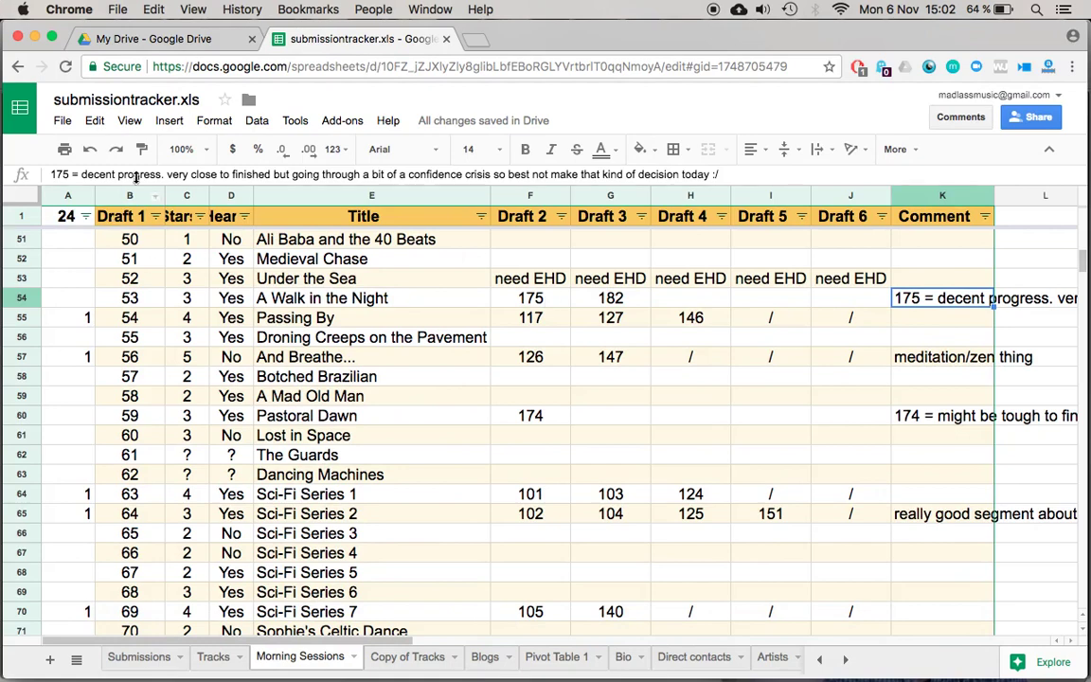
drag(167, 177, 724, 176)
click(824, 303)
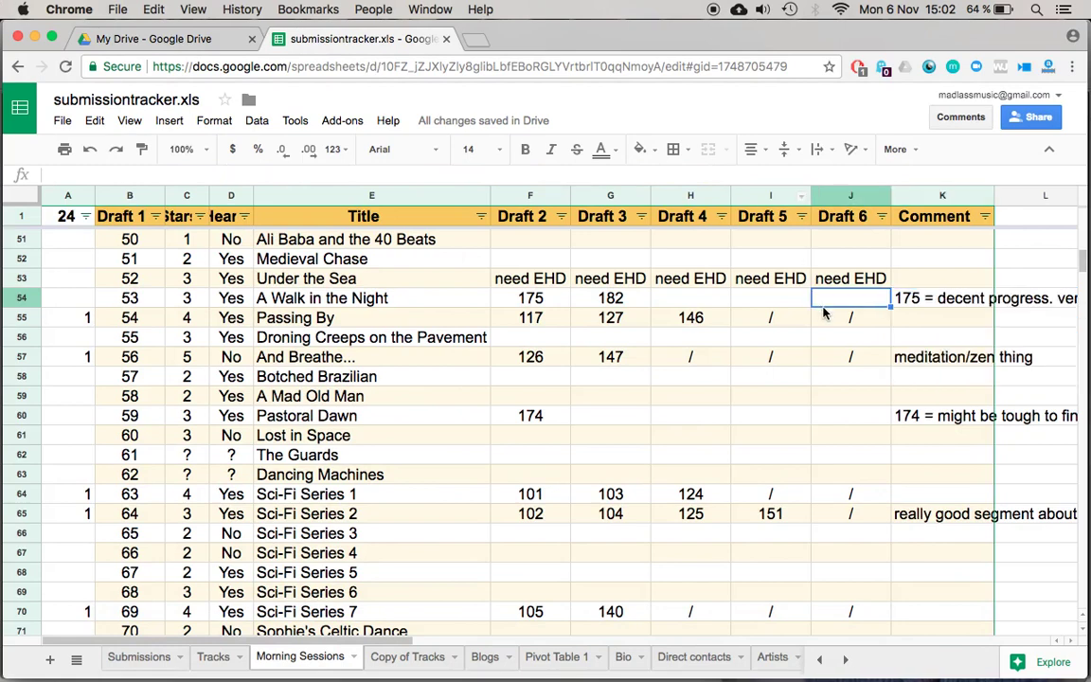
Return to Logic Pro X and check the project note about the kick, closing the note pad when done.
key(super+Tab)
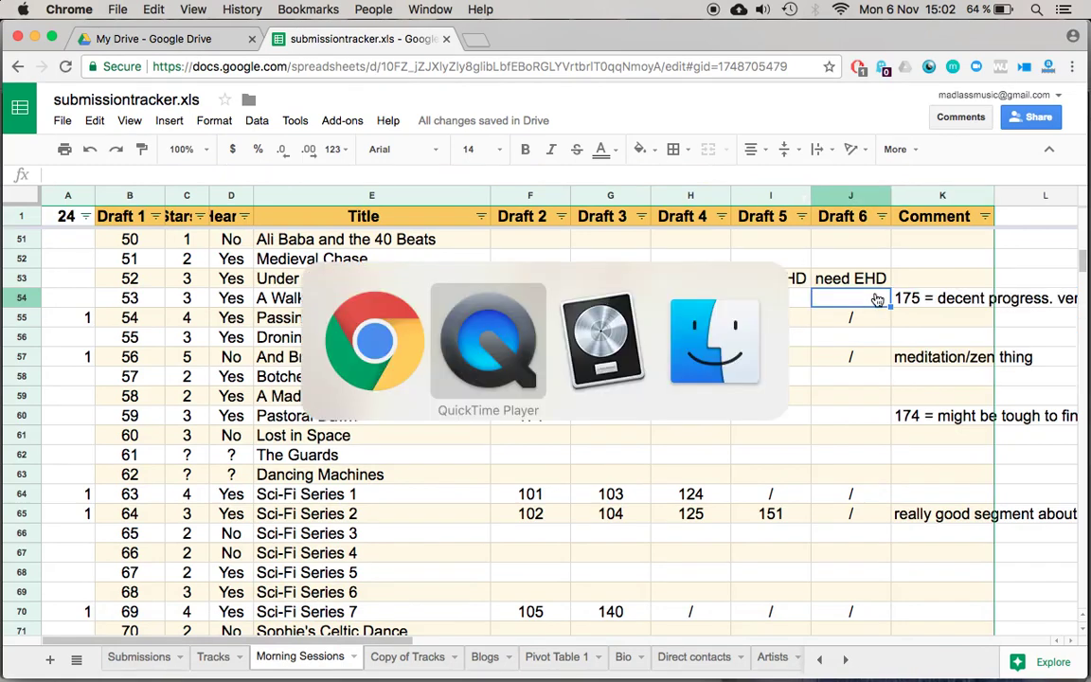
key(super+Tab)
key(super+Tab)
key(super+Tab)
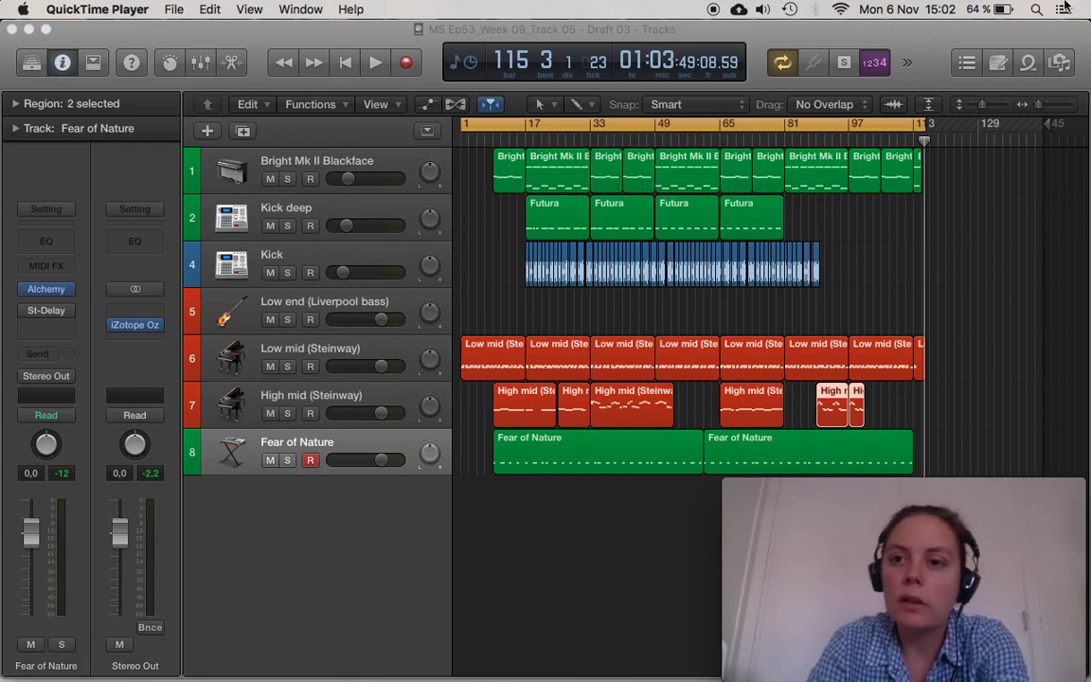
click(998, 63)
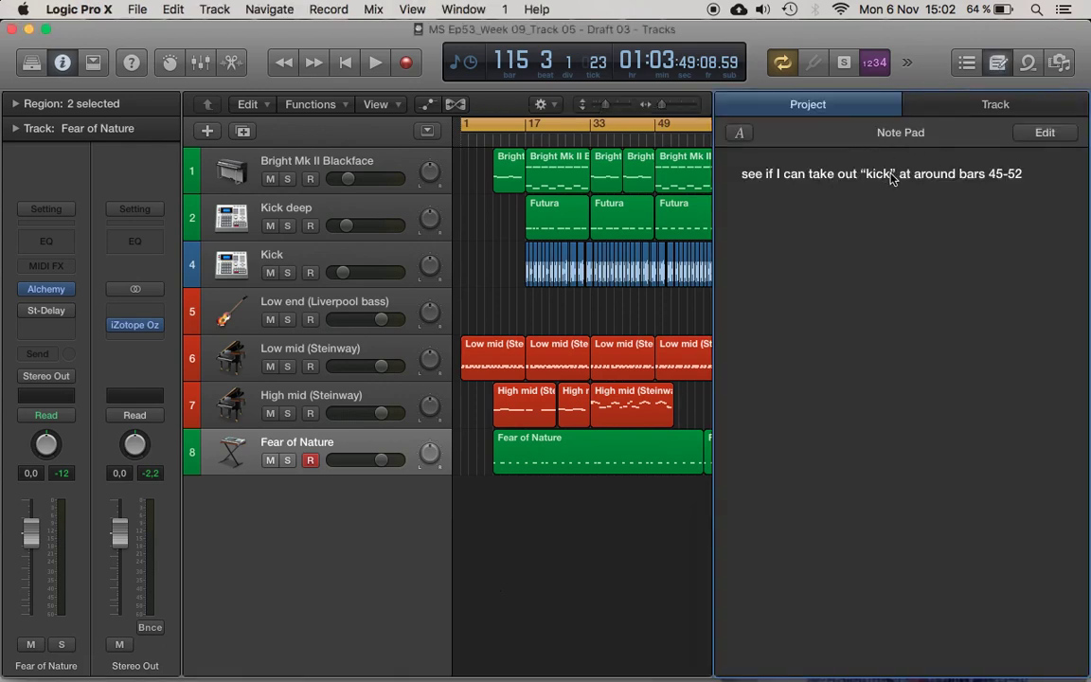
click(999, 62)
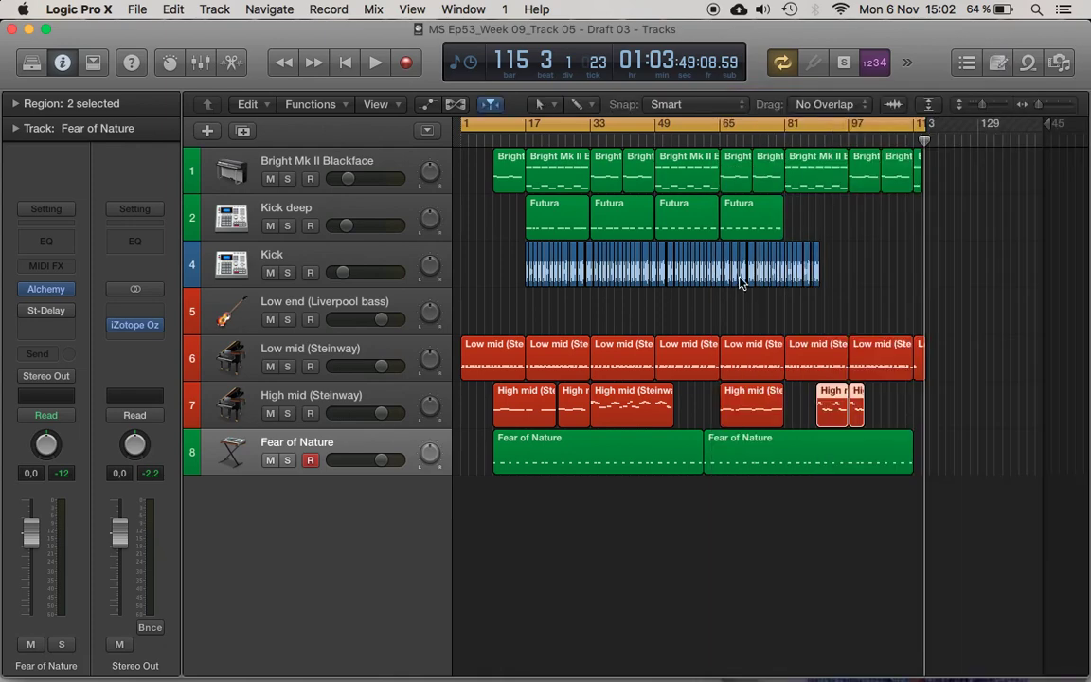
Delete the Kick track's regions from bar 45 to about bar 52 and fit the whole arrangement in view.
scroll(730, 268, up, 10)
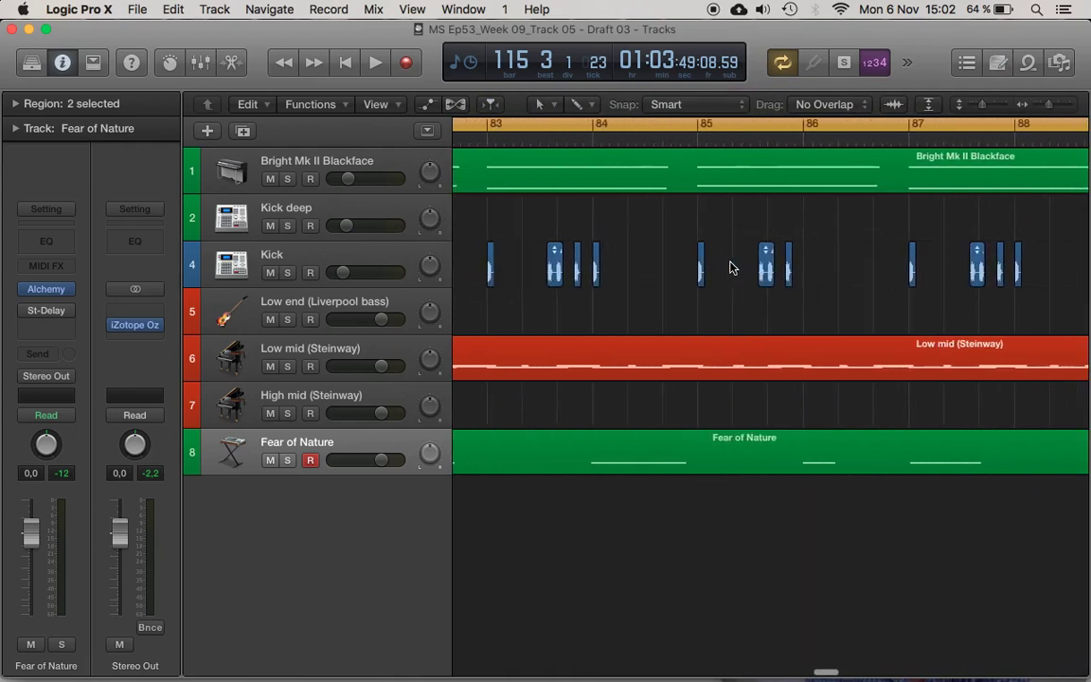
scroll(729, 268, left, 15)
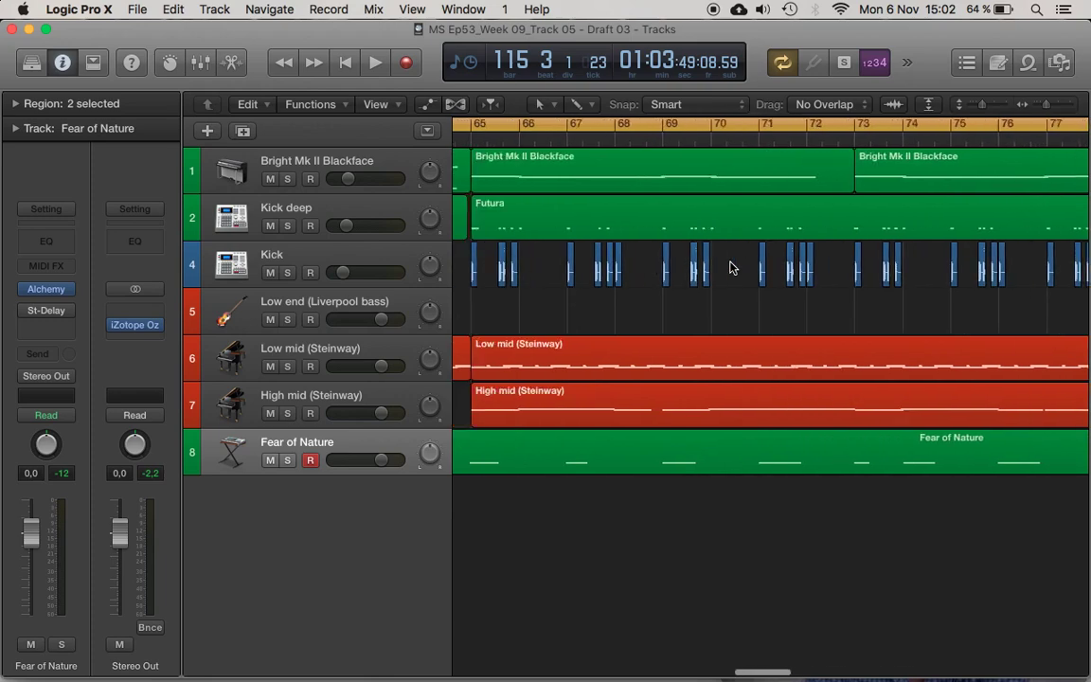
scroll(730, 268, left, 15)
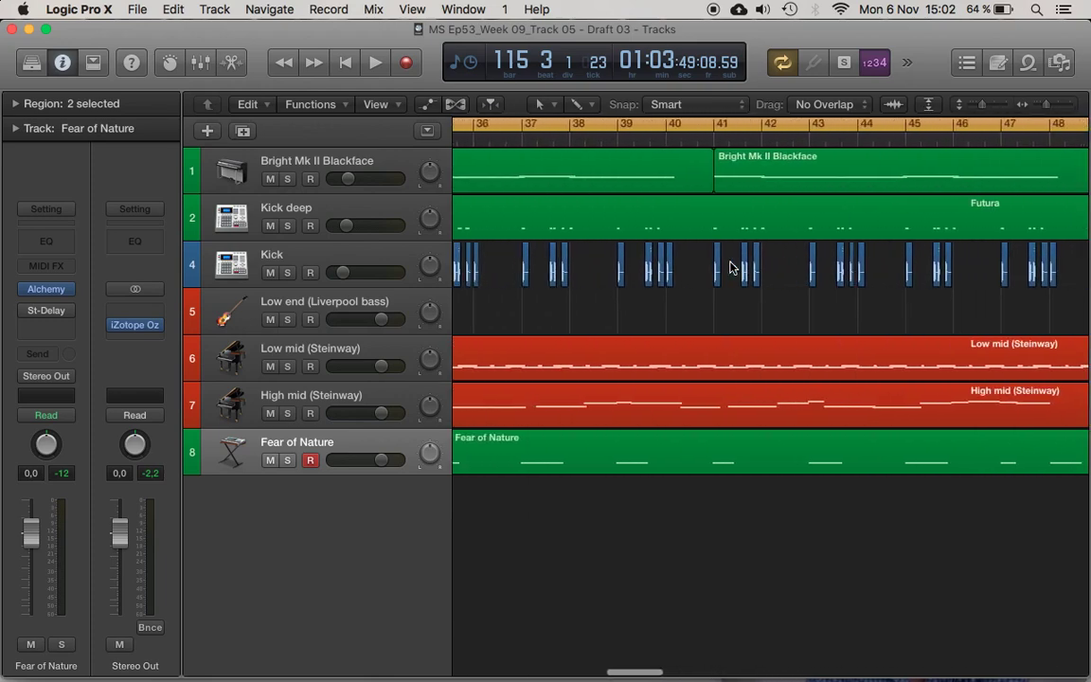
scroll(730, 268, right, 10)
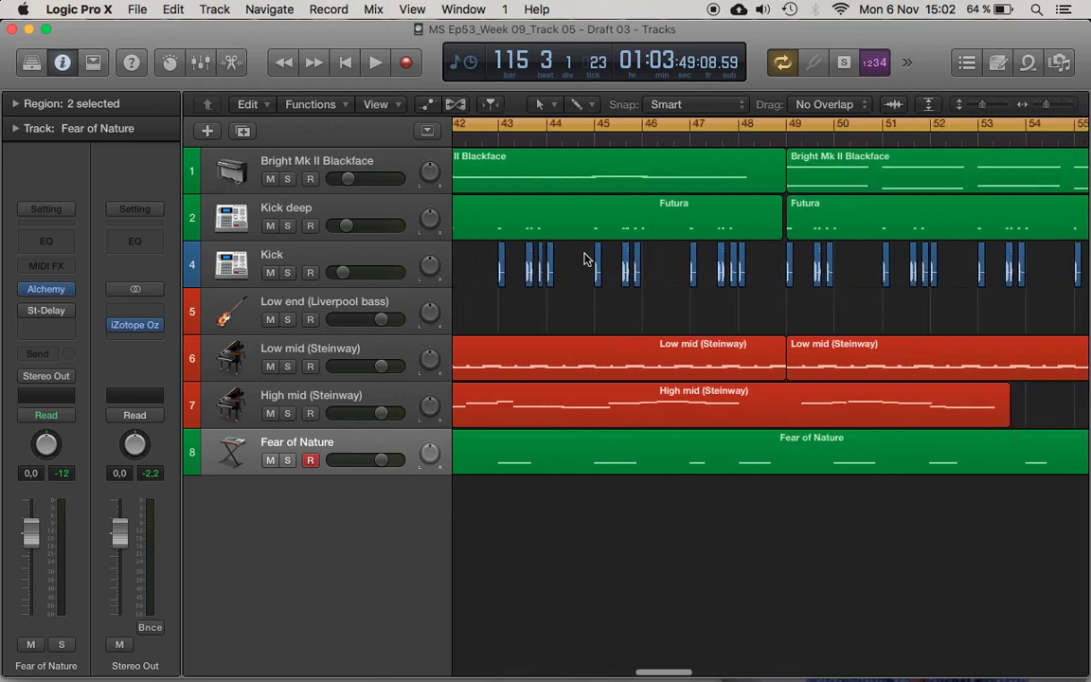
drag(584, 259, 926, 290)
key(Delete)
key(z)
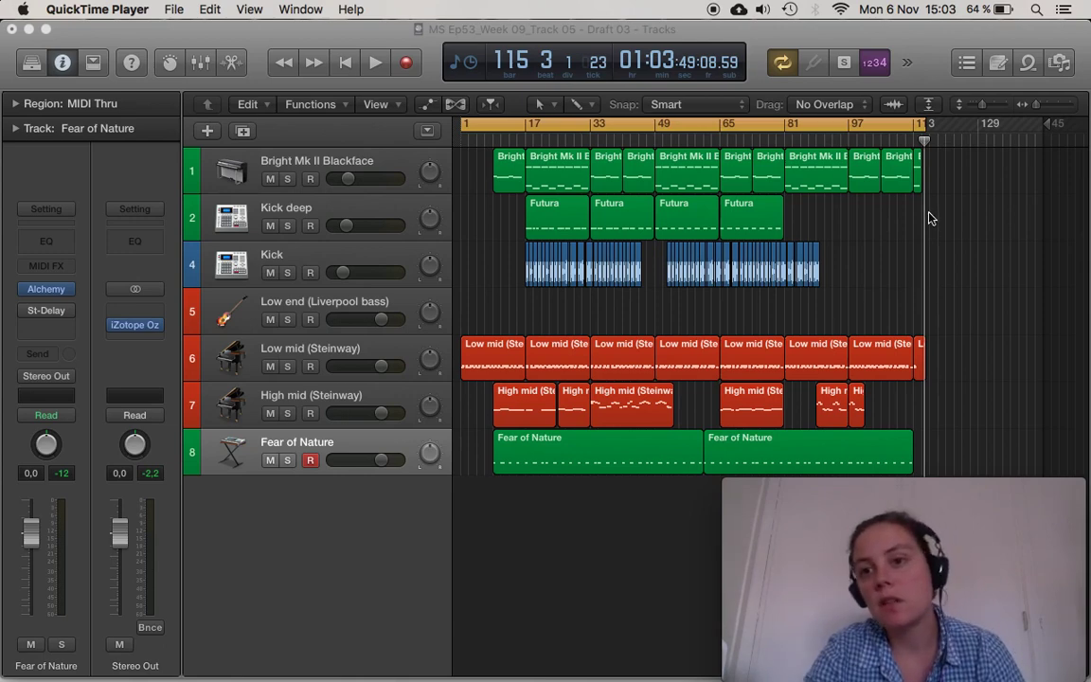
Play the ending from about bar 111 to about bar 114 to hear the final Bright Mk II Blackface region.
click(907, 142)
key(space)
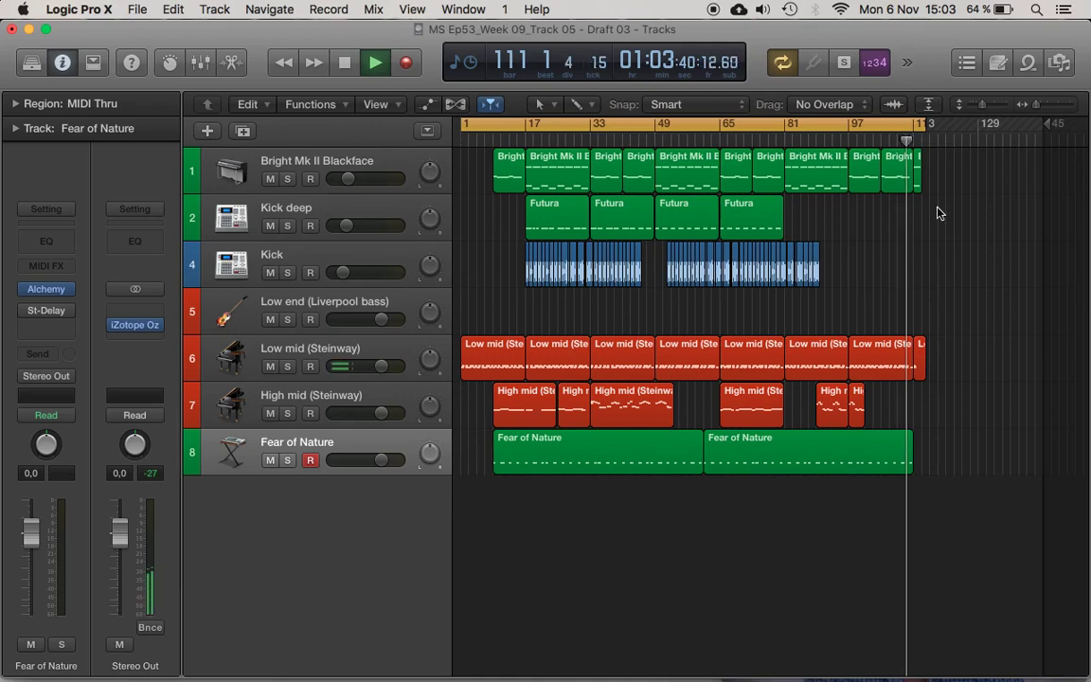
scroll(937, 211, up, 5)
scroll(937, 208, up, 5)
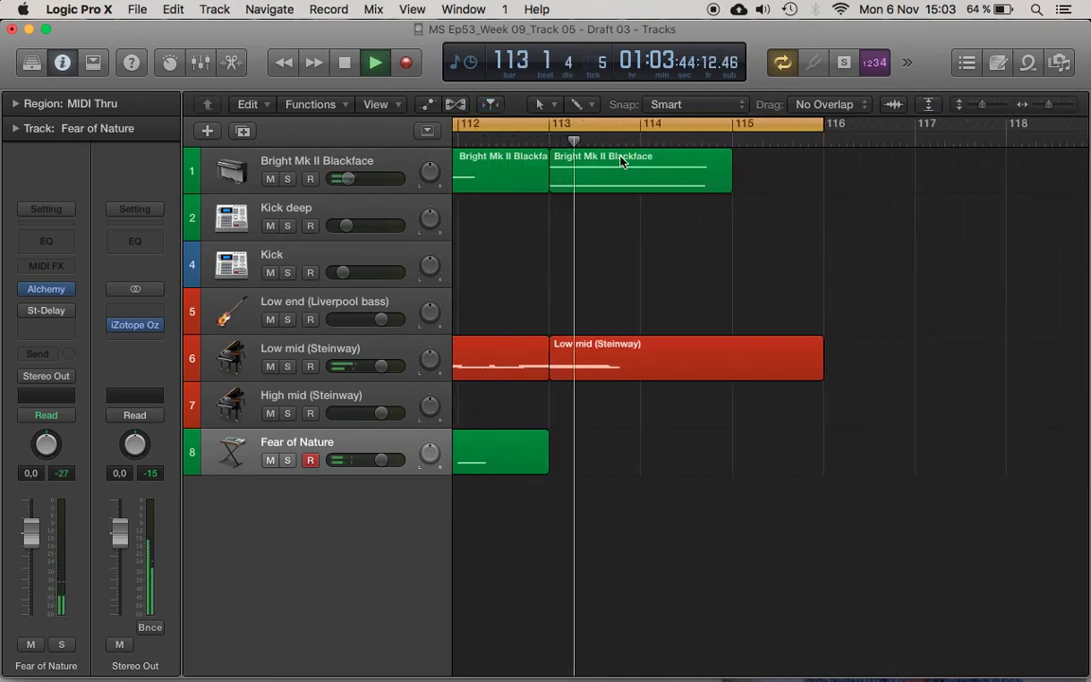
key(space)
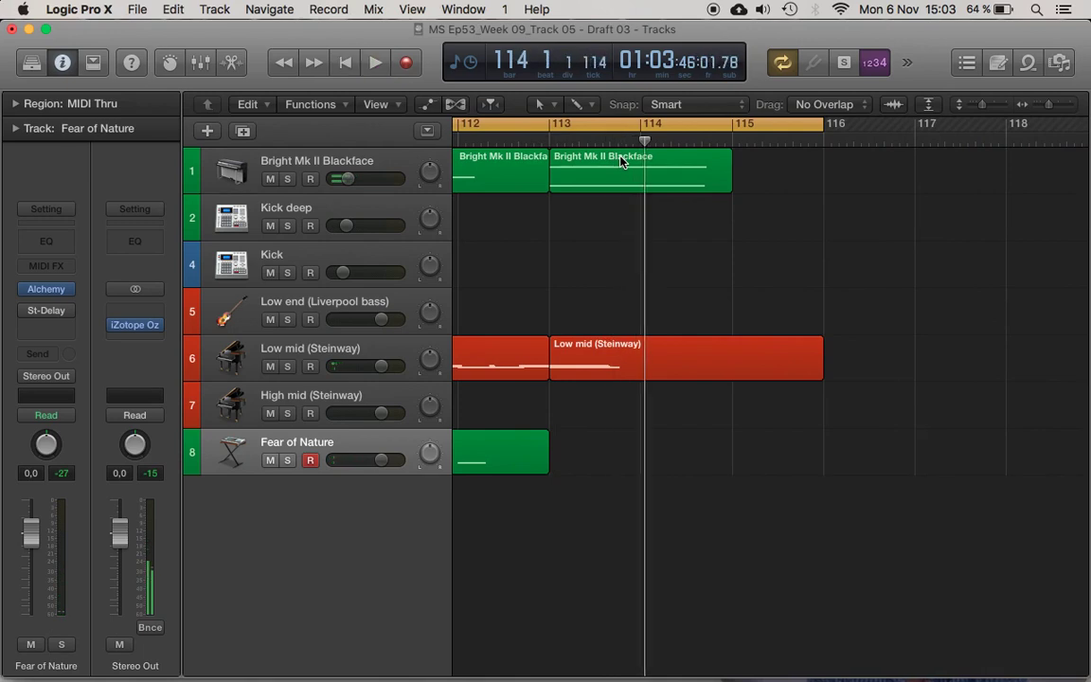
Delete the upper D3 note from the last Bright Mk II Blackface region in the Piano Roll.
click(622, 162)
double_click(622, 162)
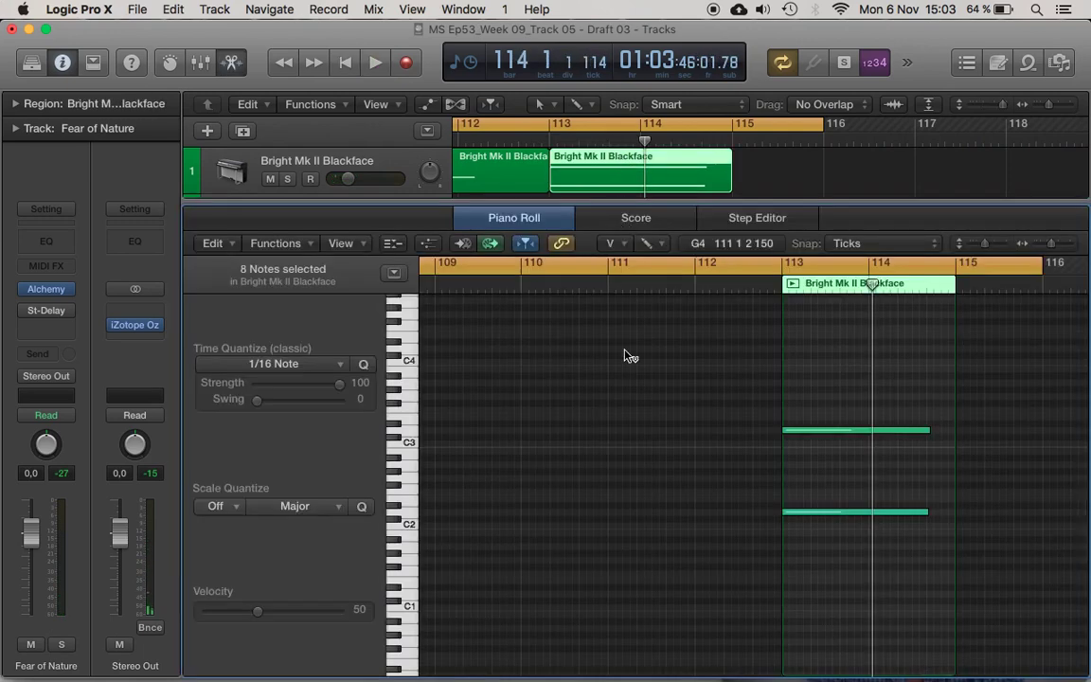
click(798, 438)
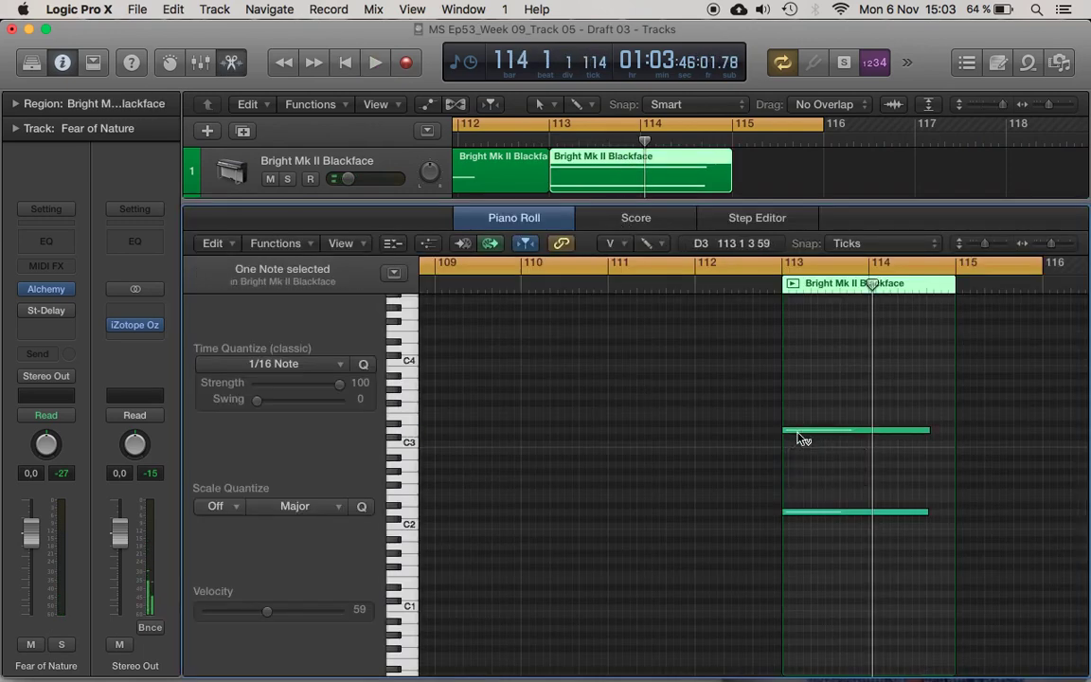
key(Delete)
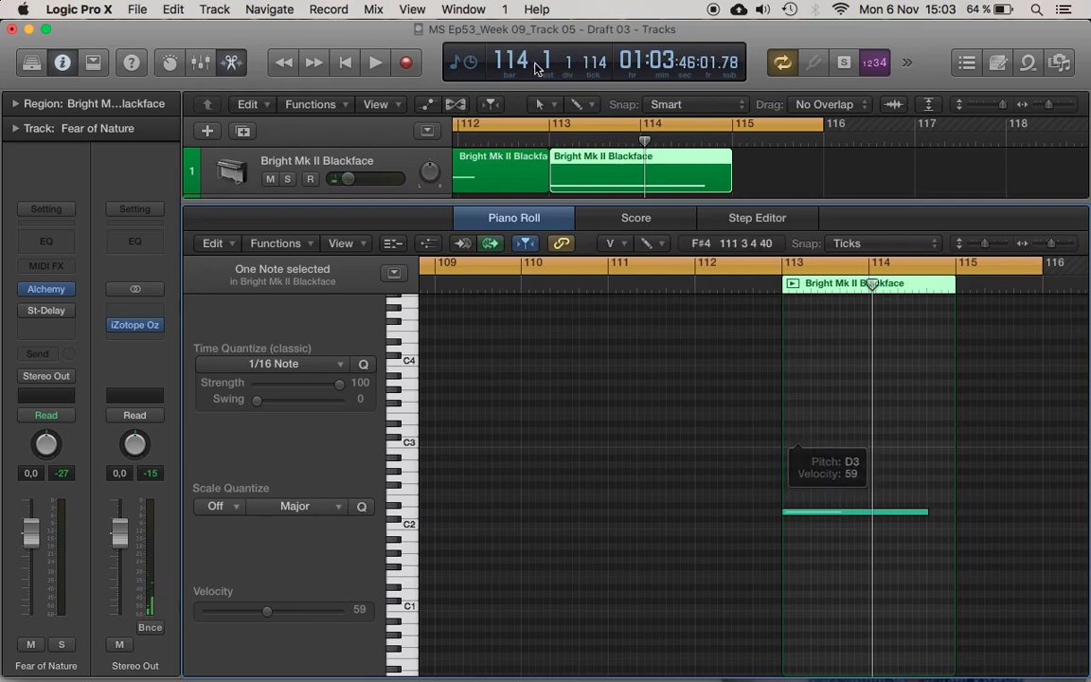
Play the ending from about bar 105 and examine the final Low mid (Steinway) region's notes in the Piano Roll.
scroll(461, 149, down, 5)
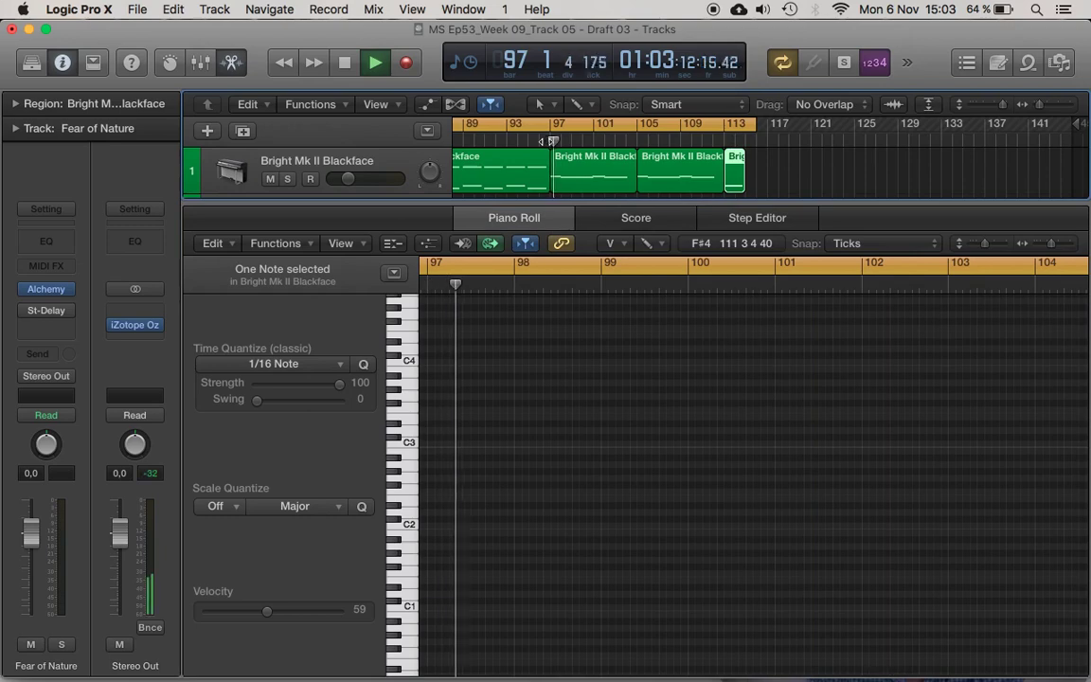
drag(549, 140, 638, 140)
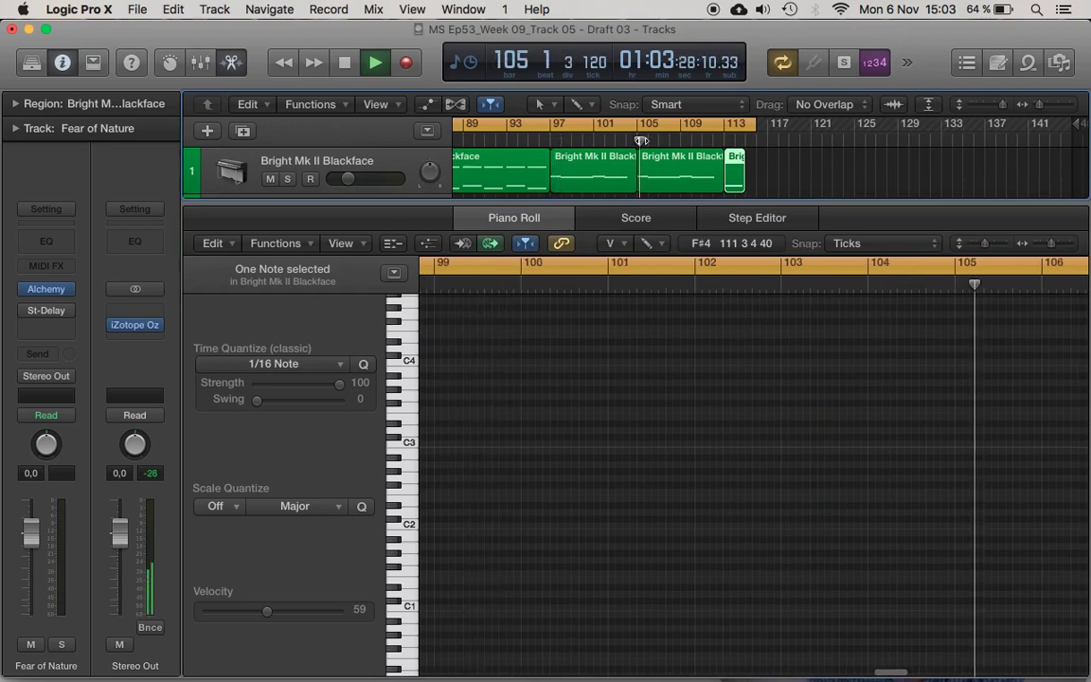
key(e)
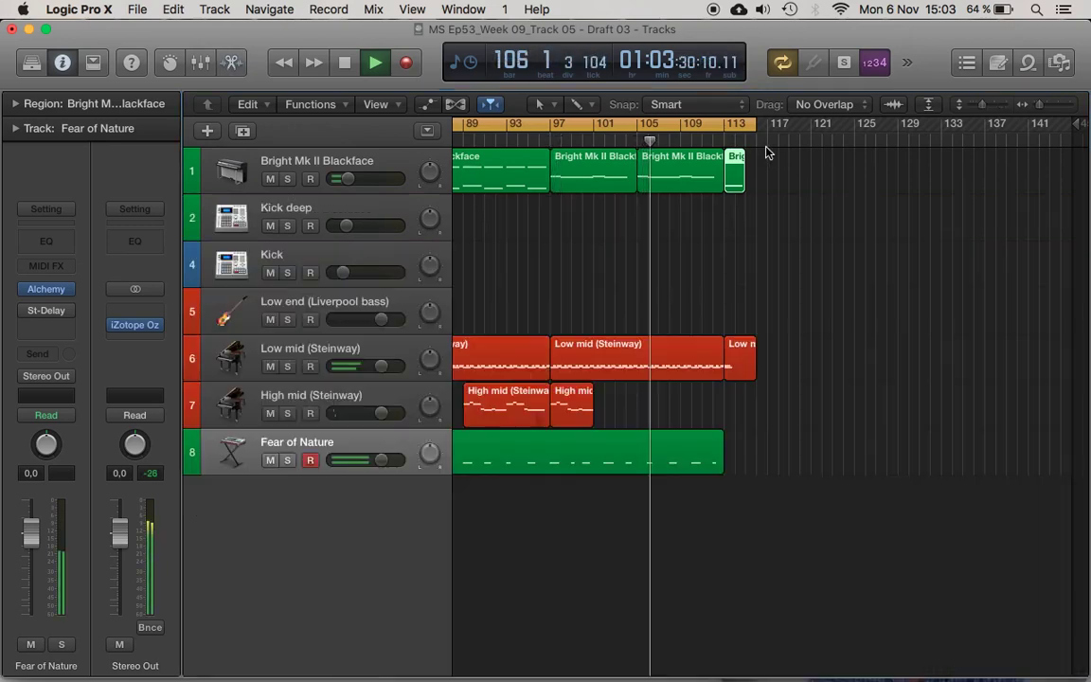
click(746, 353)
key(e)
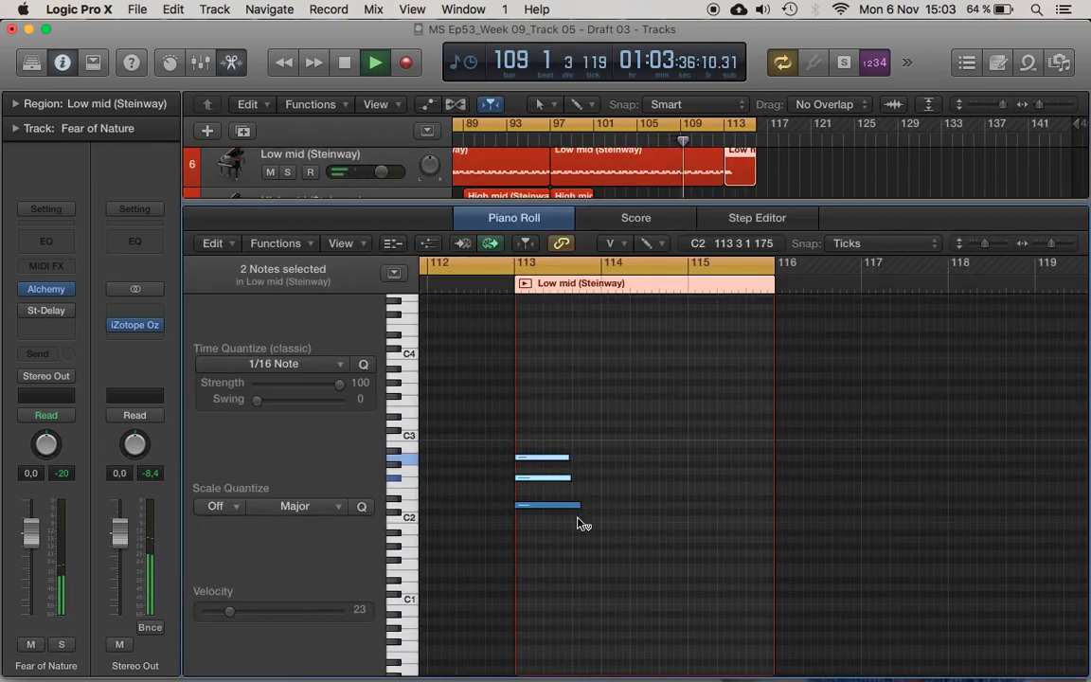
key(super+Tab)
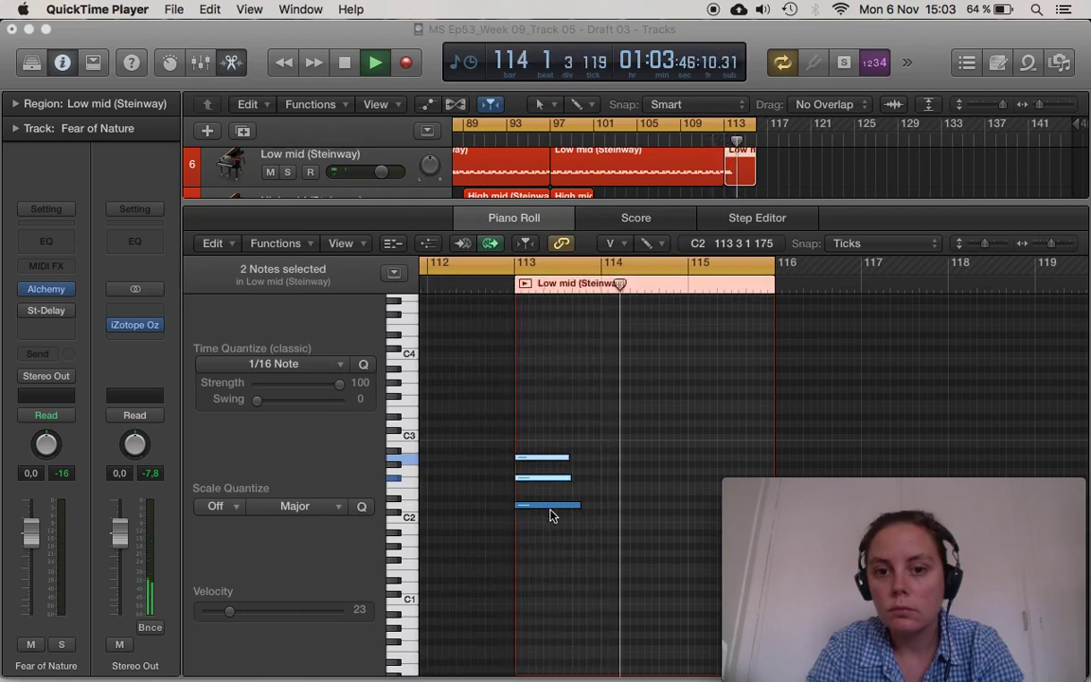
click(938, 358)
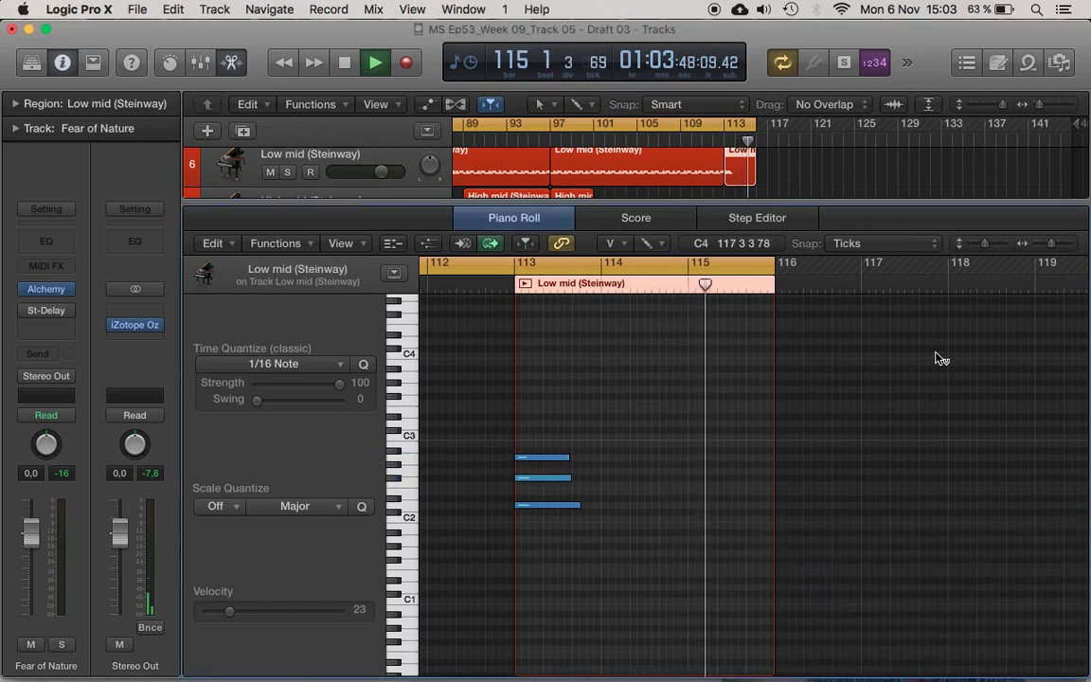
Stop playback and shorten the remaining note in the last Bright Mk II Blackface region to about 0.7 bar.
key(p)
double_click(738, 161)
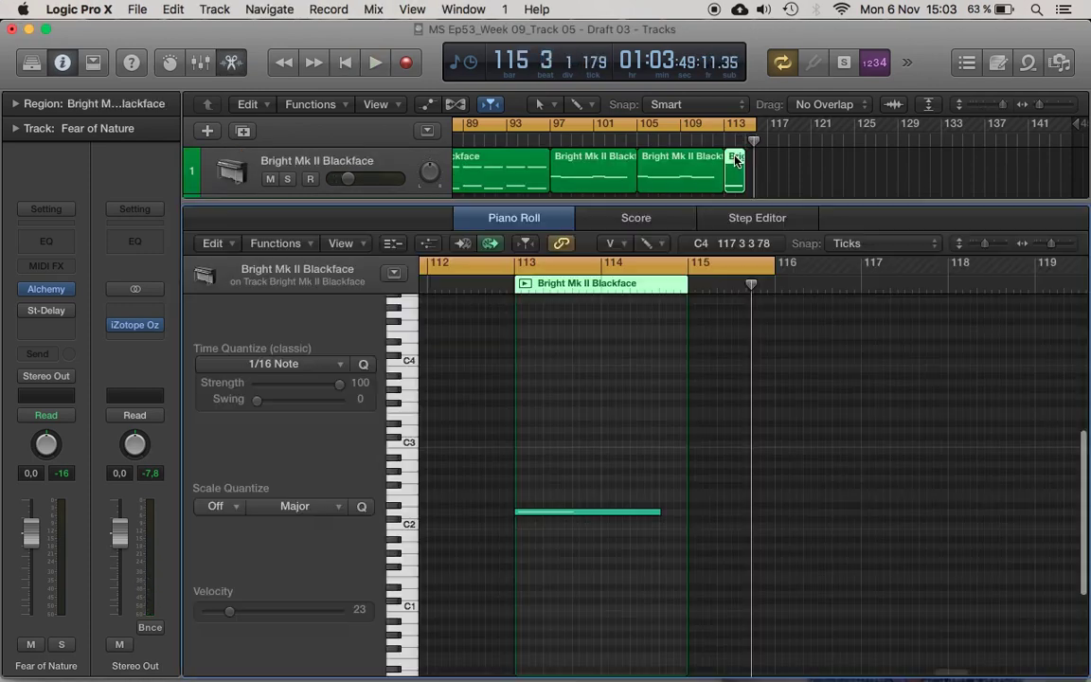
mouse_move(658, 510)
mouse_down()
mouse_move(567, 509)
mouse_move(659, 511)
mouse_up()
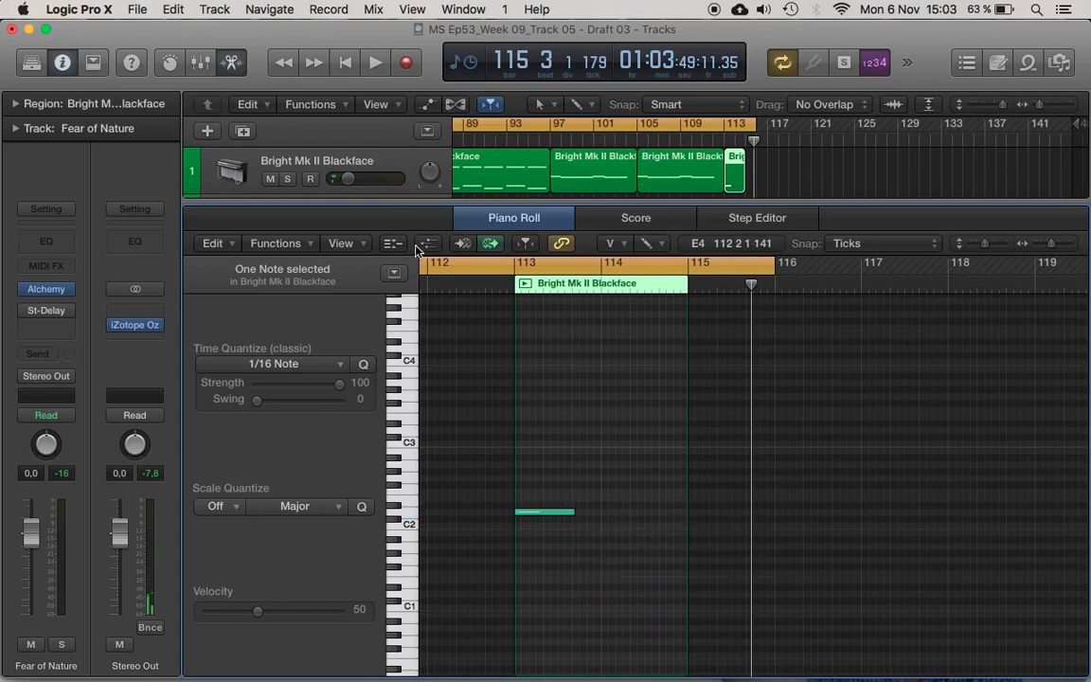
Play the ending from about bar 110 to check the shortened final note.
click(692, 144)
key(space)
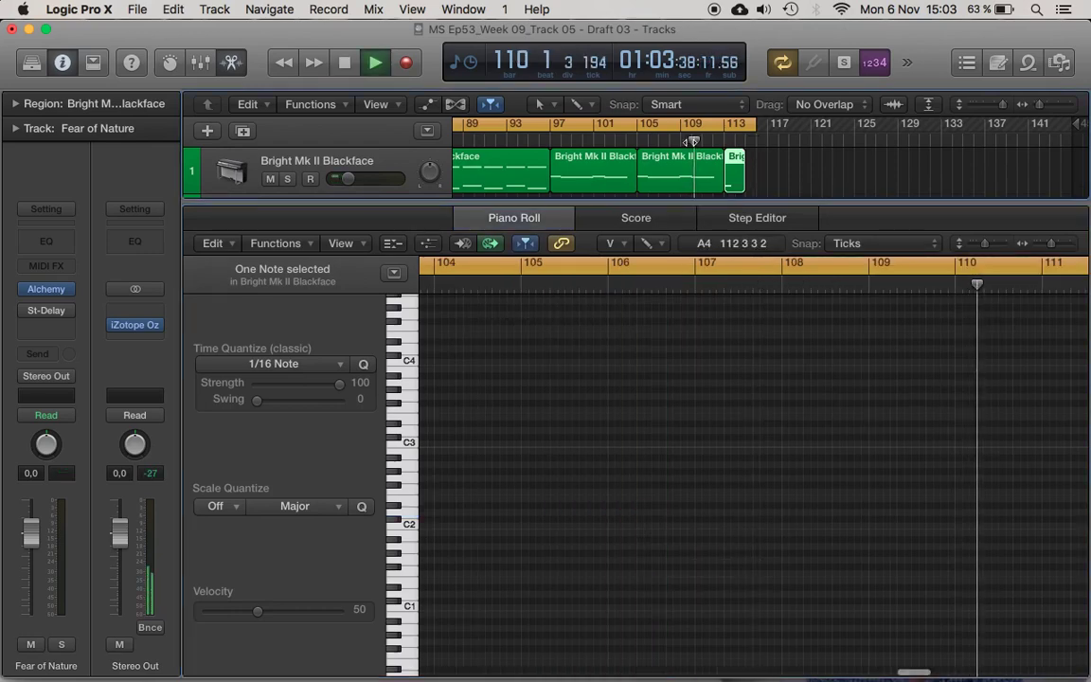
key(super+Tab)
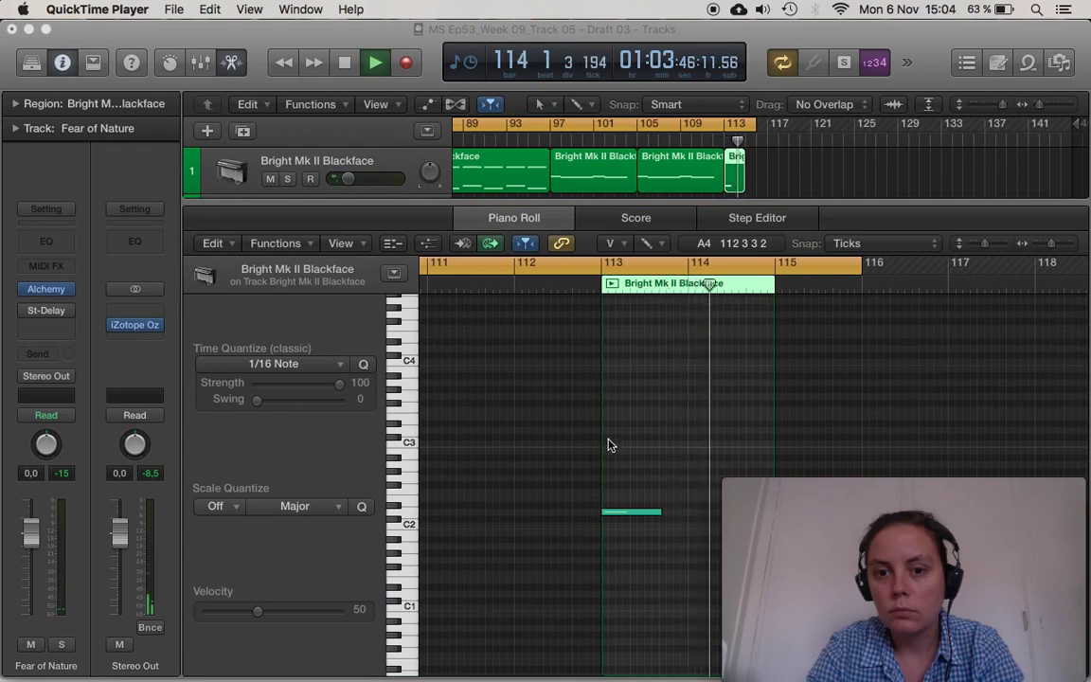
Lengthen the last Bright Mk II Blackface note to end at bar 114 and replay it from about bar 112.
click(654, 513)
drag(654, 513, 689, 513)
click(558, 289)
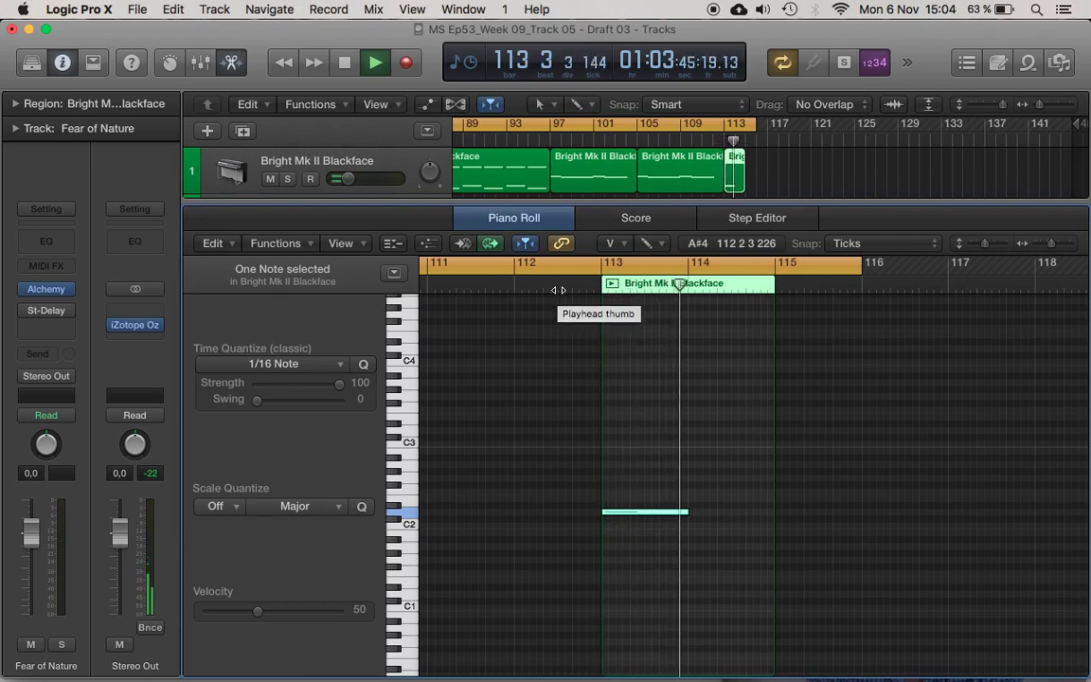
Shorten the last Bright Mk II Blackface note to about 0.65 bar, replaying the ending from about bar 112 between adjustments.
key(space)
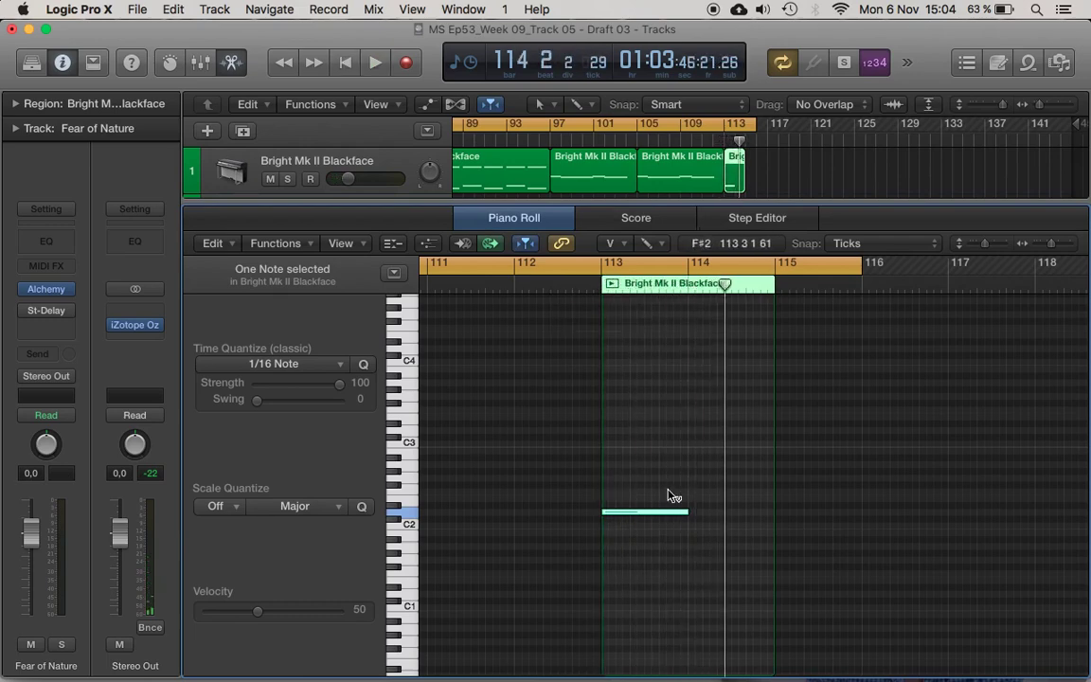
mouse_move(686, 516)
mouse_down()
mouse_move(657, 514)
mouse_move(668, 514)
mouse_up()
click(533, 283)
key(space)
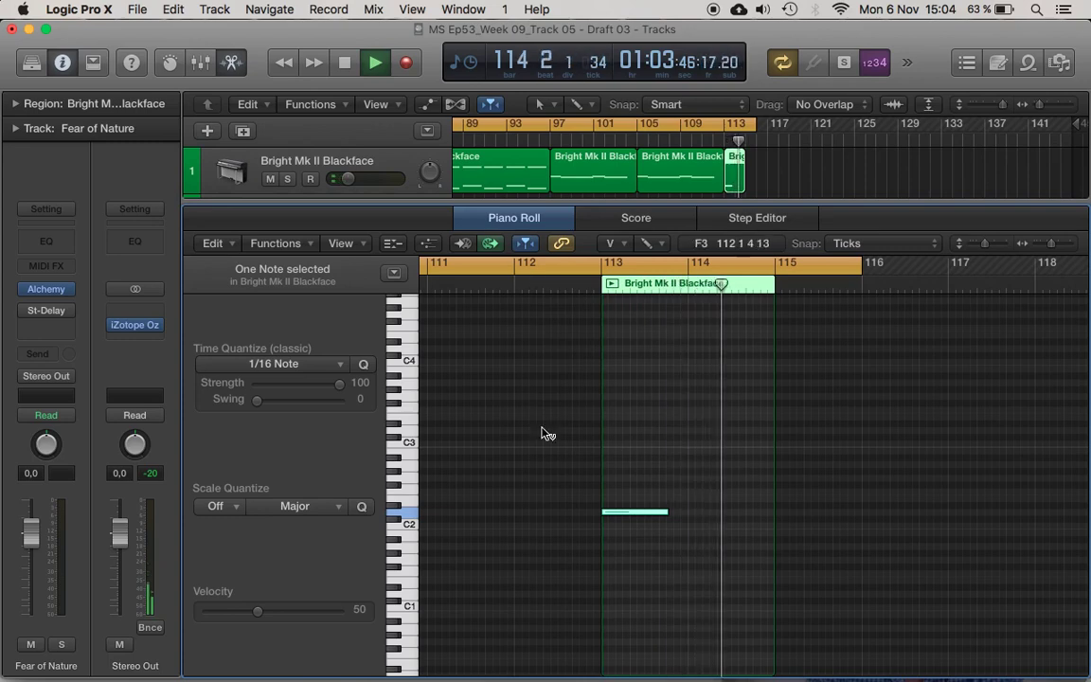
key(space)
drag(666, 514, 657, 513)
Lengthen the three notes of the last Low mid (Steinway) region to about 0.8 bar and replay from about bar 112.
scroll(762, 174, down, 5)
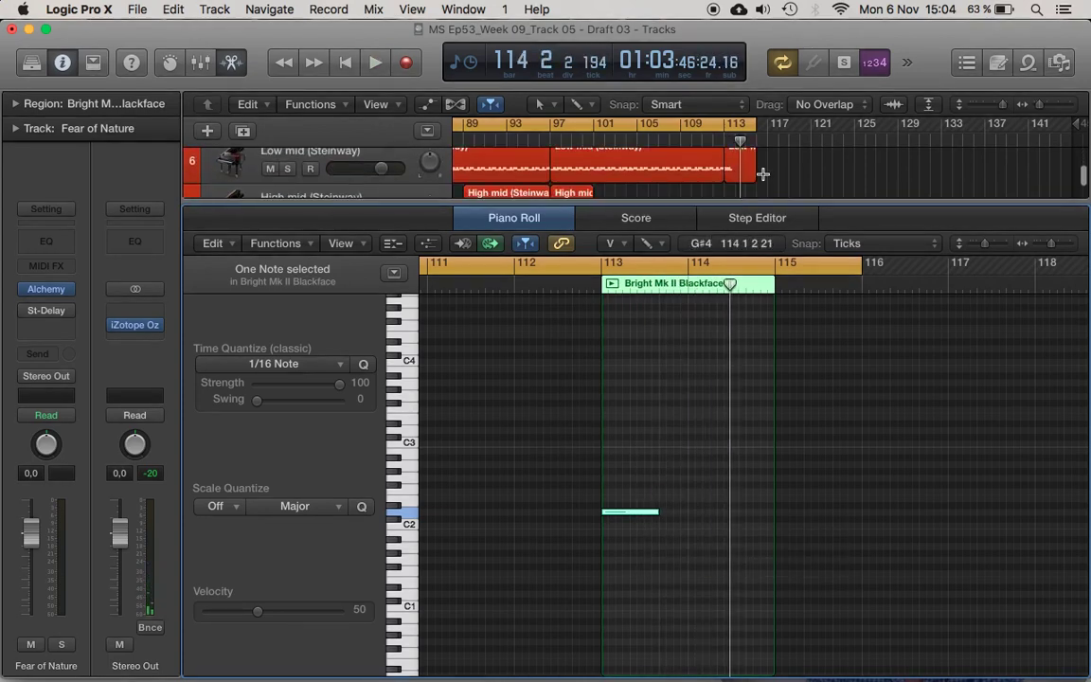
scroll(745, 158, up, 1)
click(732, 192)
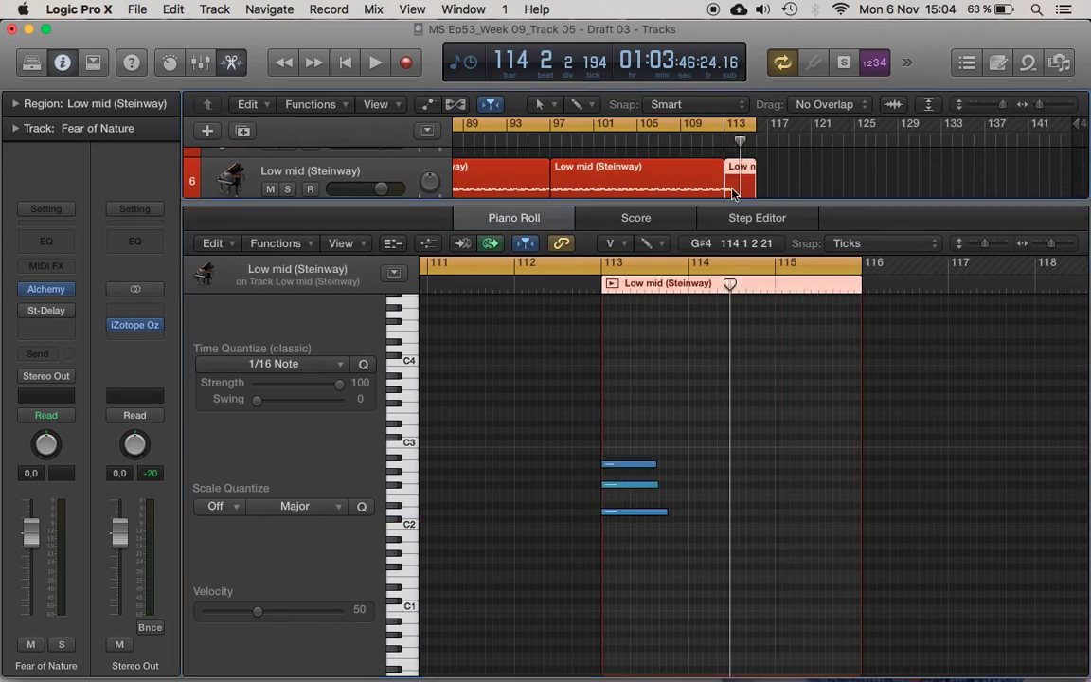
drag(652, 461, 674, 511)
double_click(542, 289)
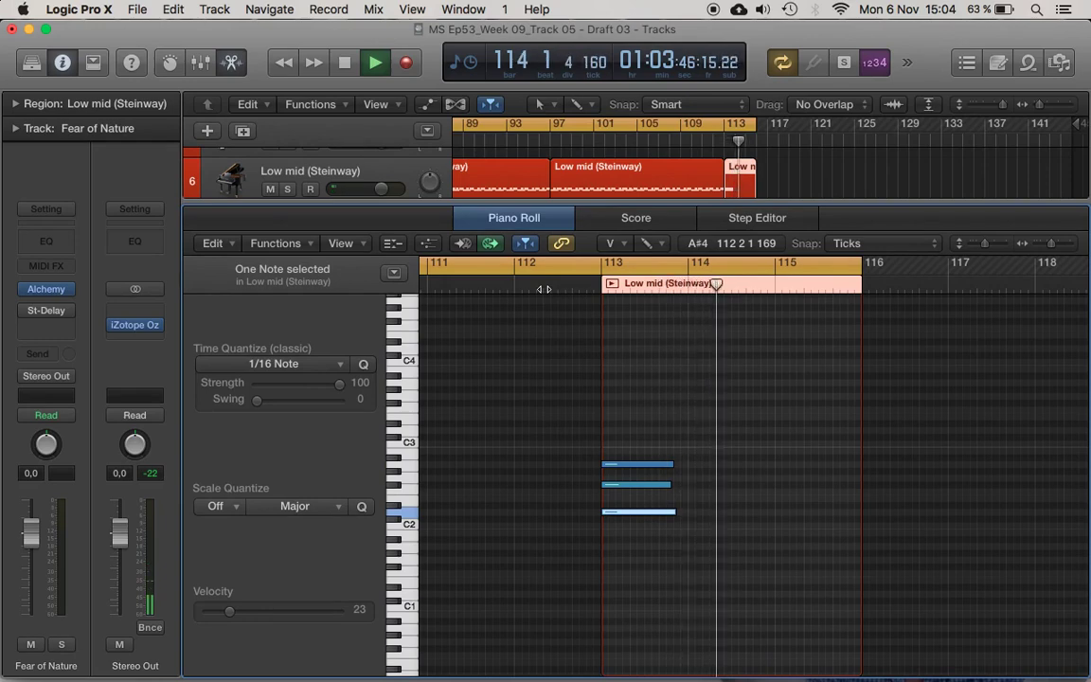
click(517, 288)
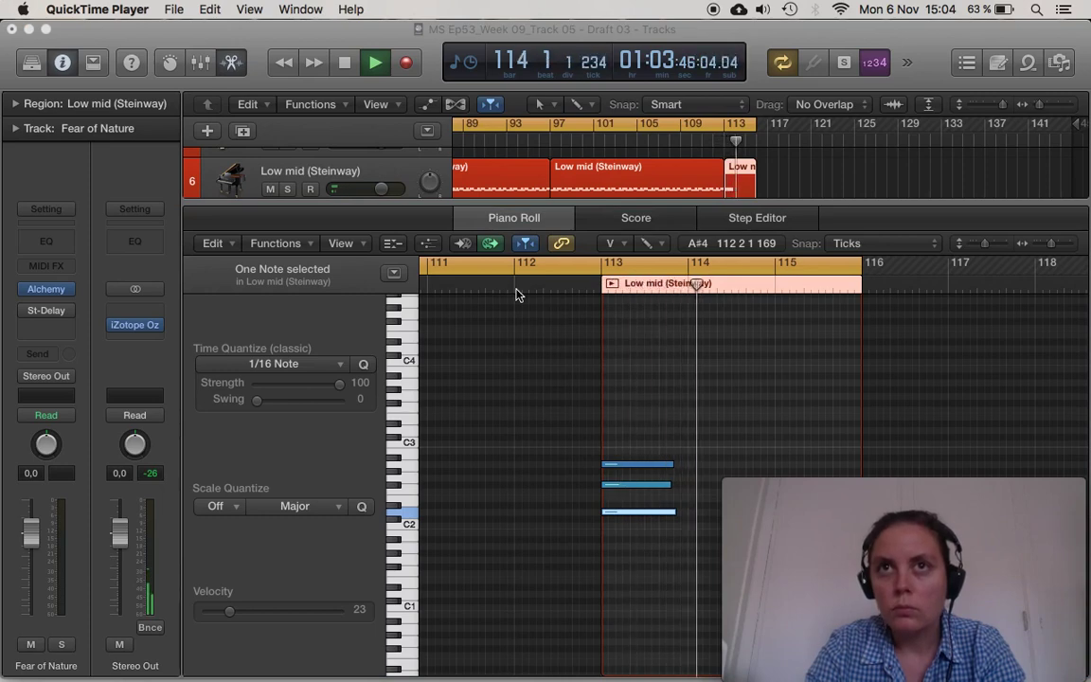
click(784, 175)
key(space)
Shorten the last Bright Mk II Blackface note to about half a bar, replay the ending and close the Piano Roll.
scroll(782, 174, up, 5)
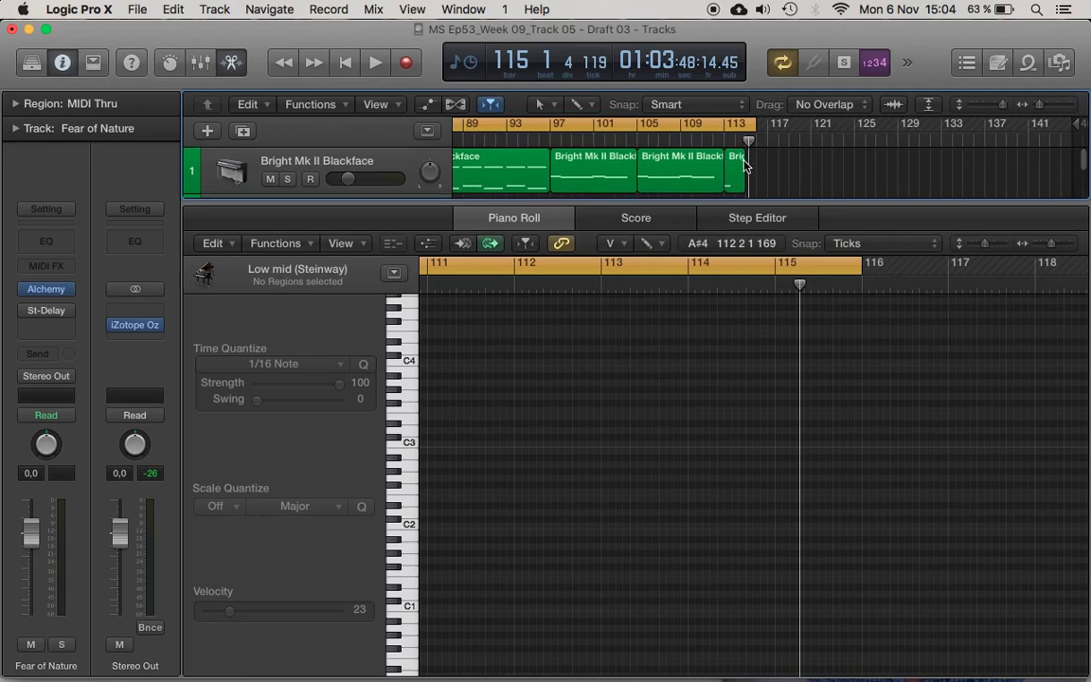
click(731, 180)
drag(656, 516, 646, 512)
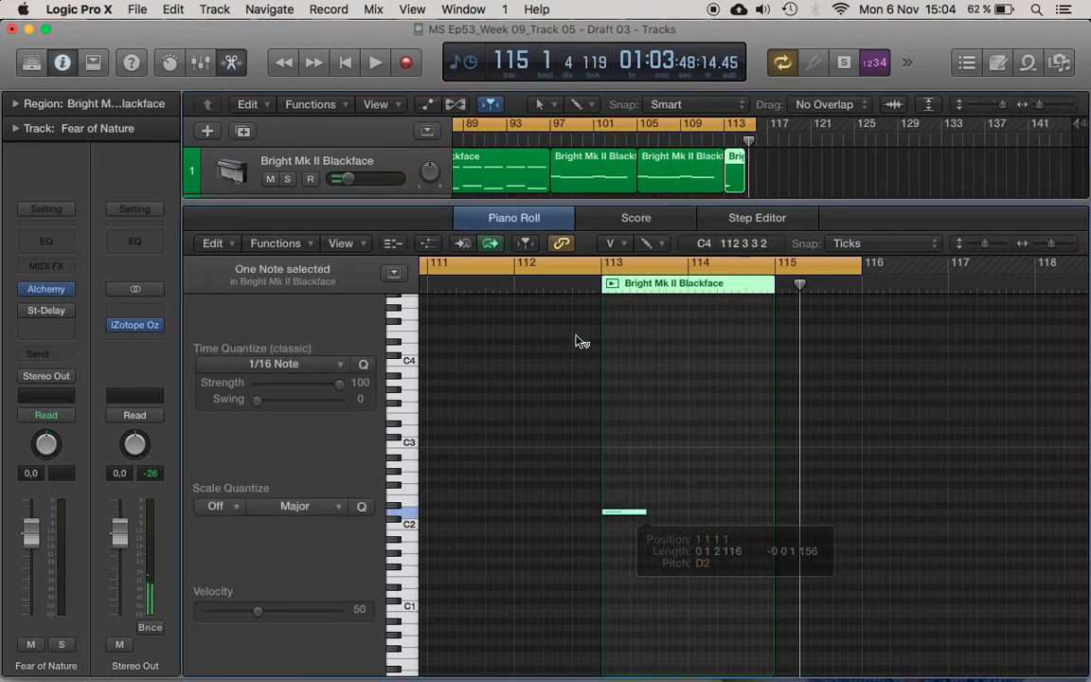
click(542, 293)
key(space)
key(super+Tab)
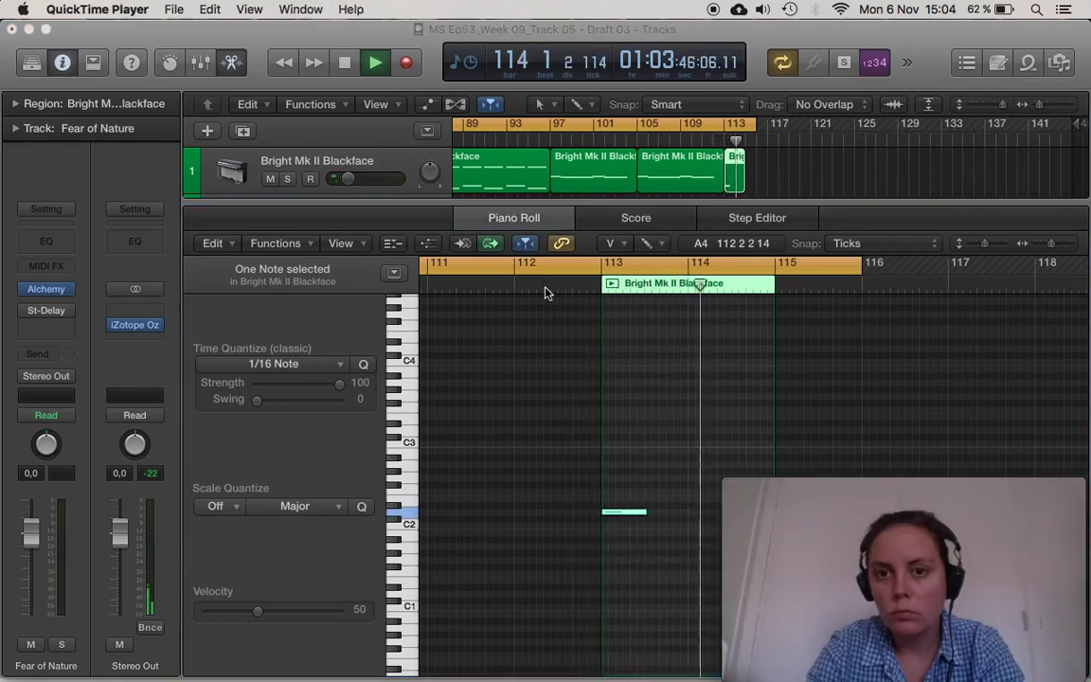
click(829, 173)
key(space)
key(e)
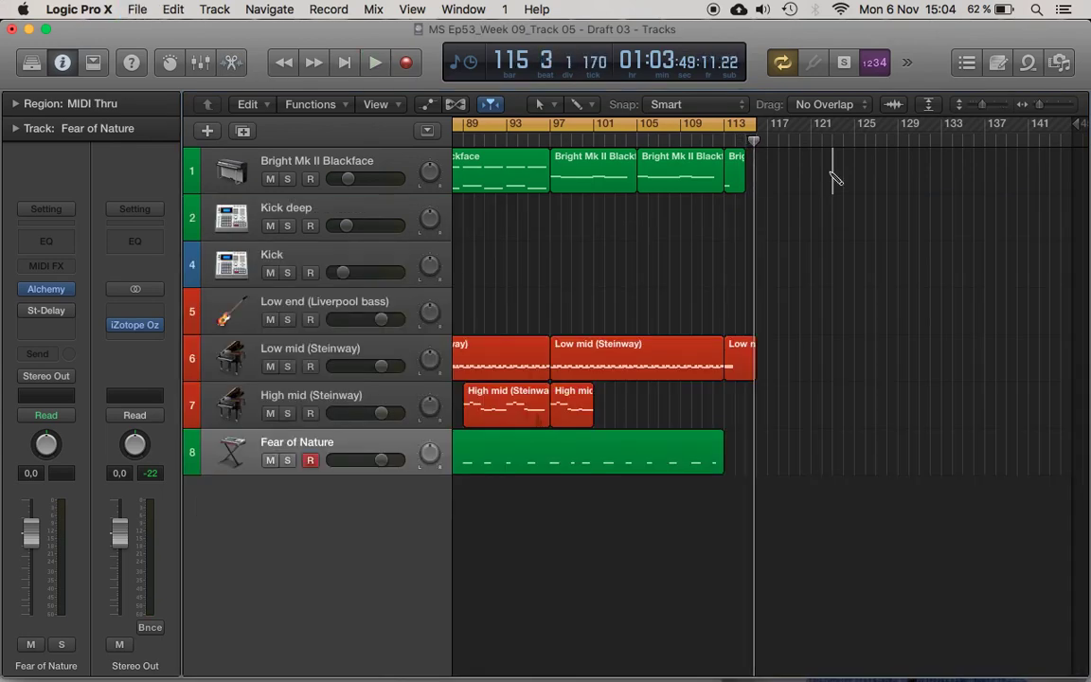
Play the song from the beginning and split the High mid (Steinway) region at bar 49.
click(352, 63)
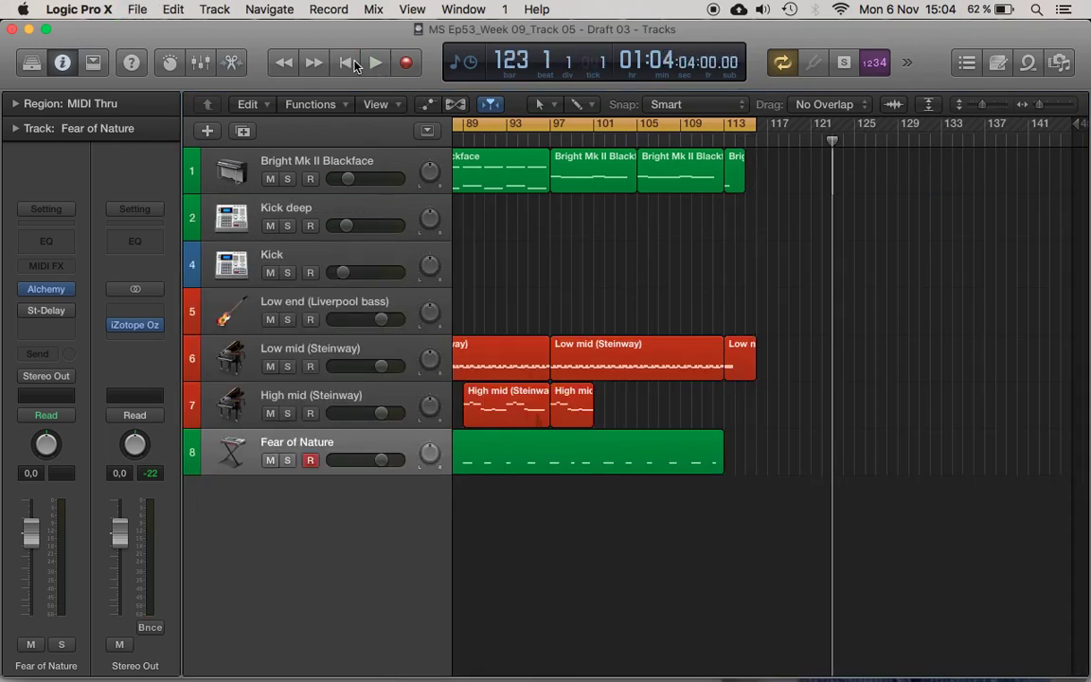
super+click(897, 227)
click(345, 62)
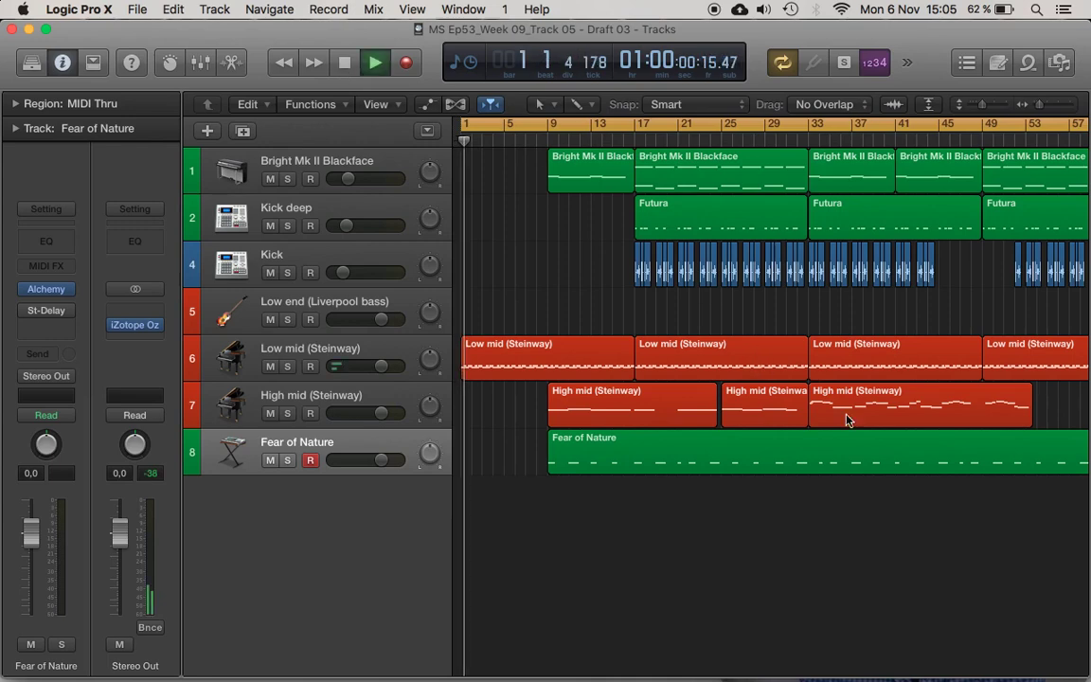
click(980, 407)
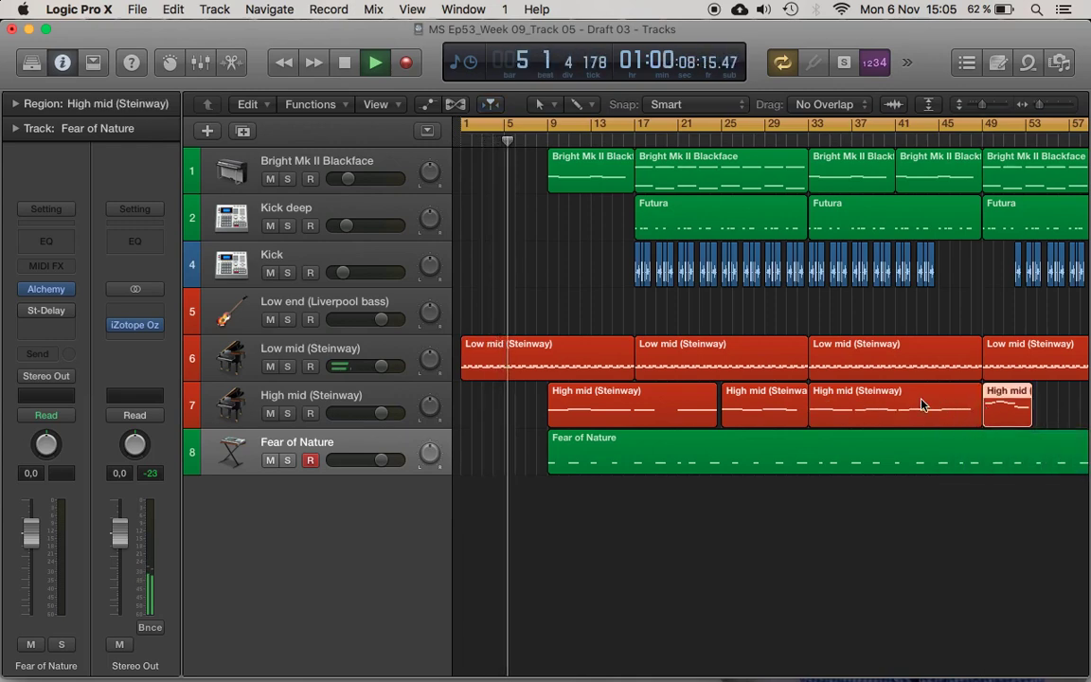
click(864, 392)
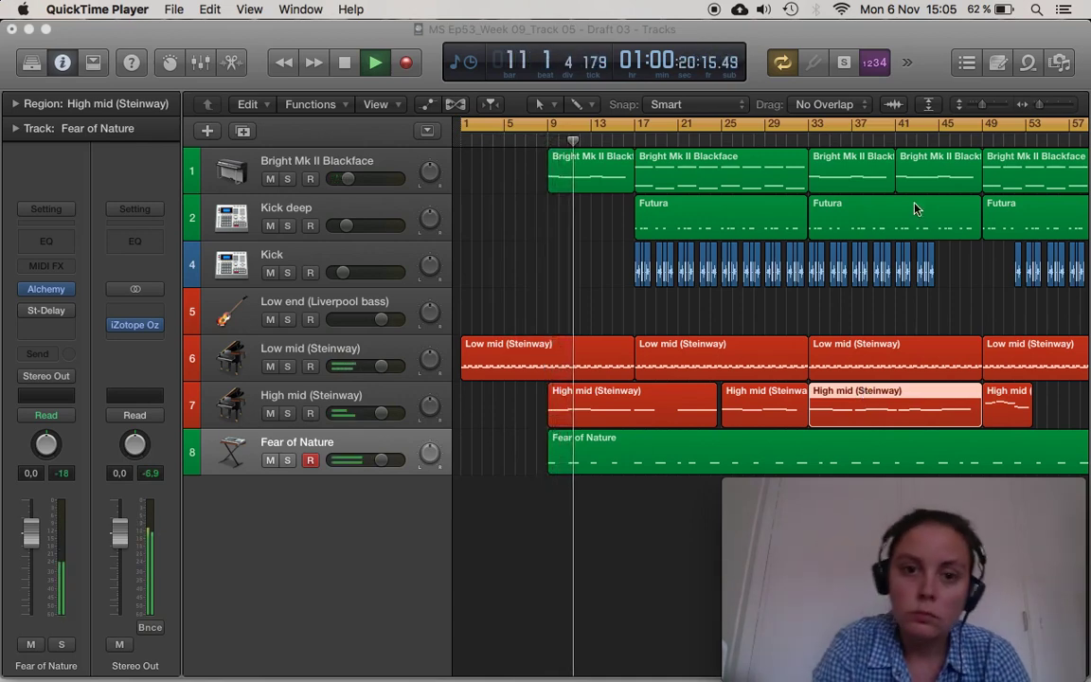
Replay from about bar 8 and examine the notes of the first Bright Mk II Blackface region in the Piano Roll.
click(563, 161)
click(538, 133)
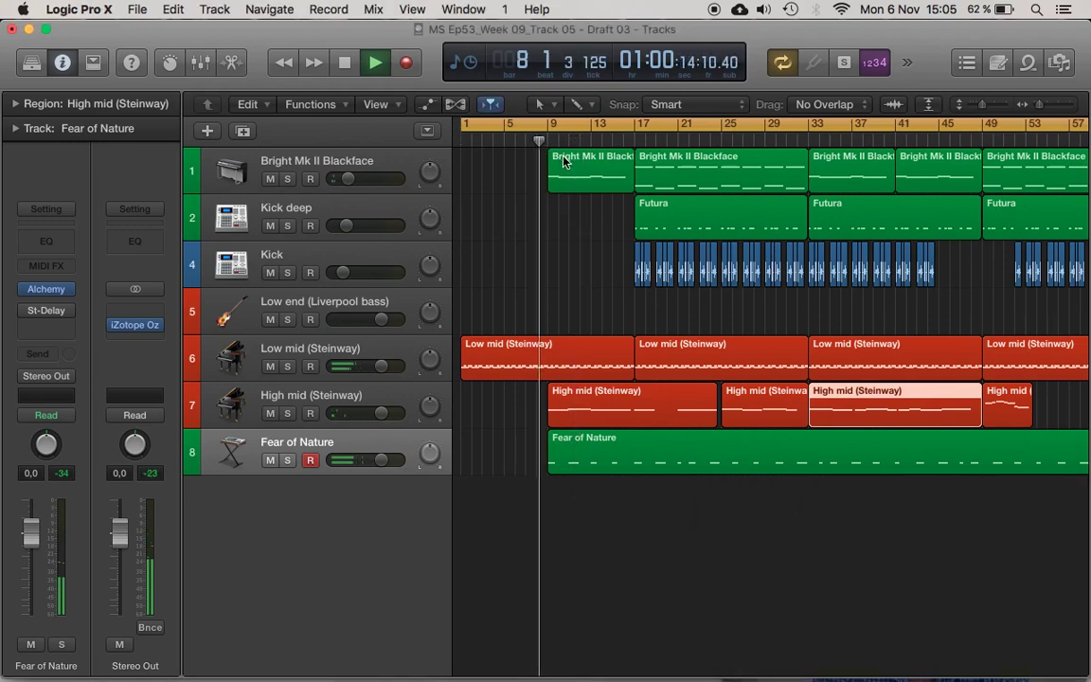
double_click(563, 161)
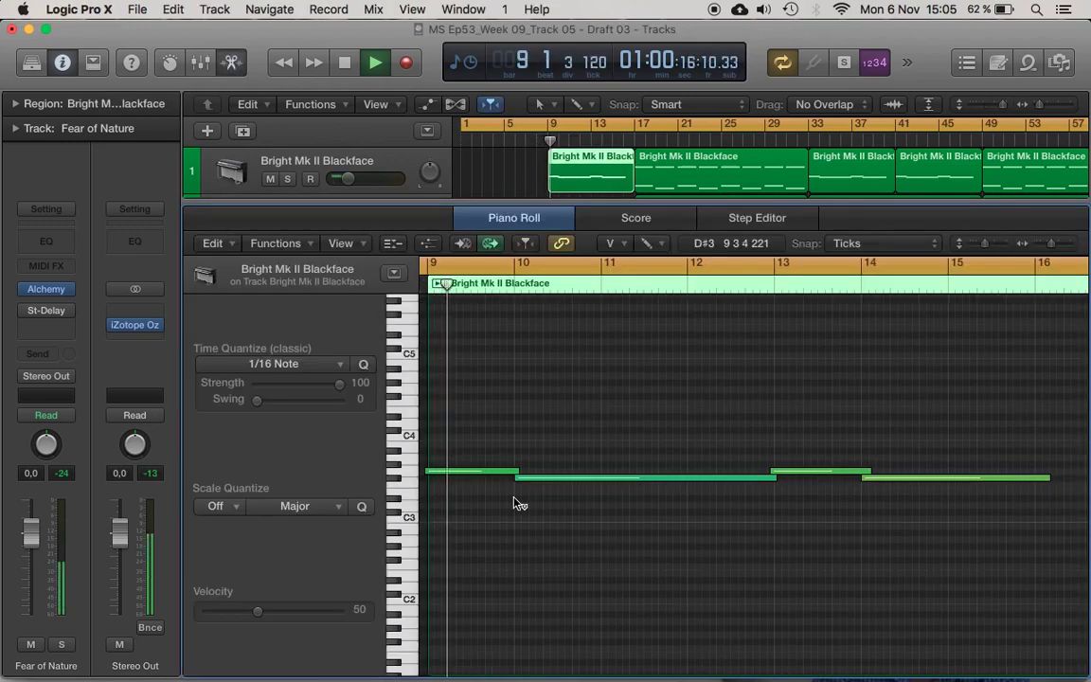
key(e)
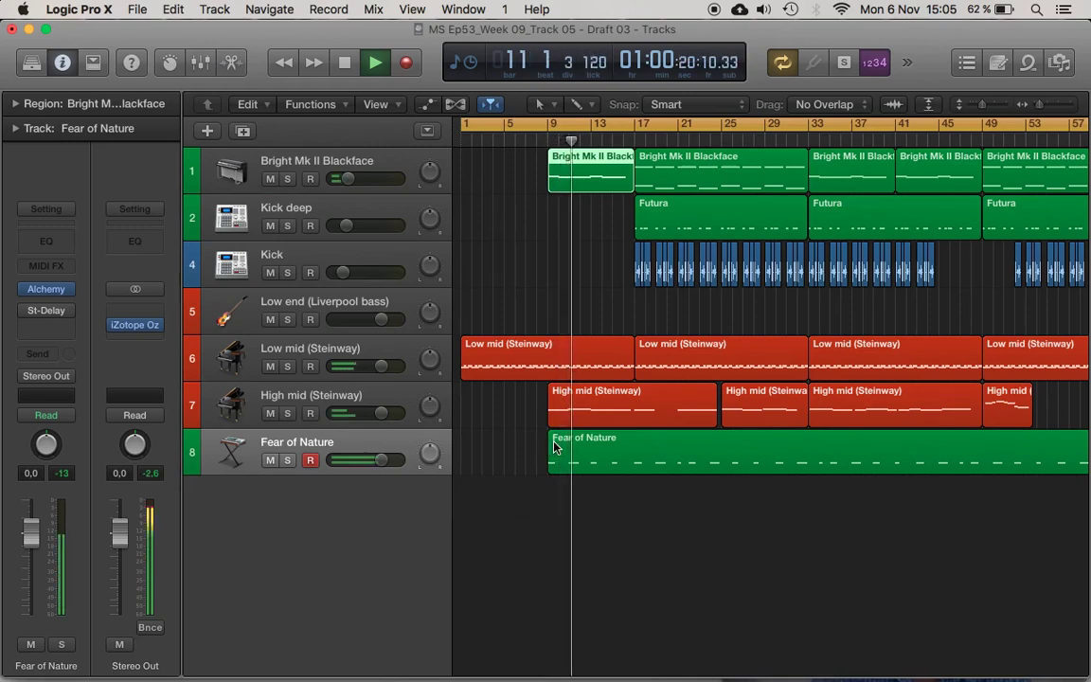
key(super+Tab)
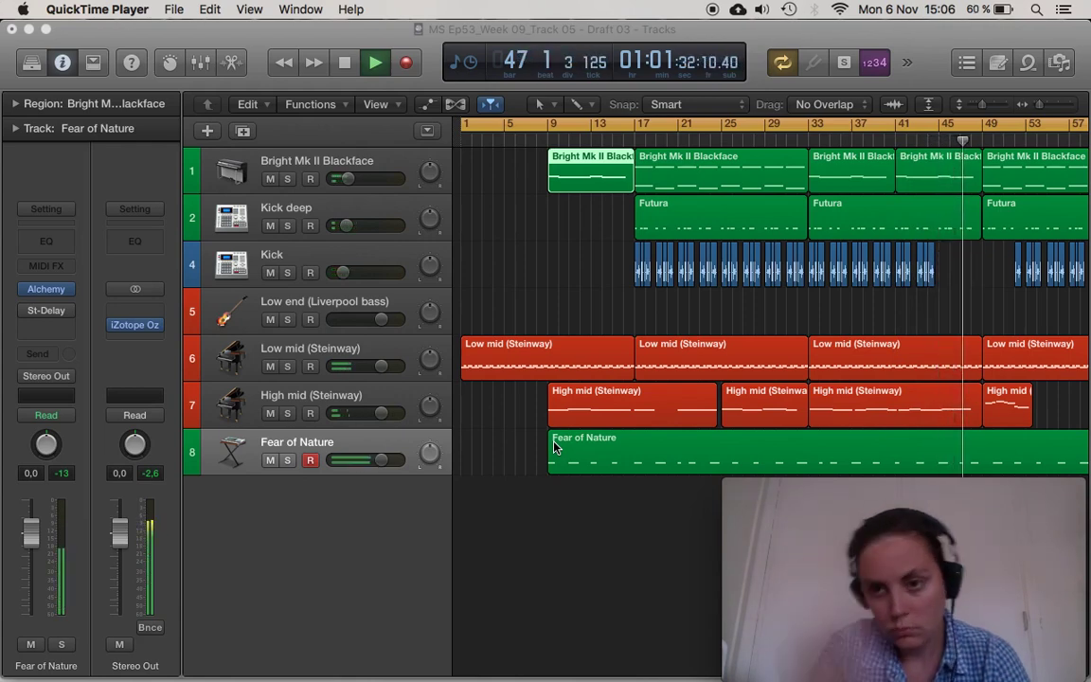
Trim the Kick deep regions to leave a gap from about bar 45 to bar 52, and replay from about bar 37.
click(977, 244)
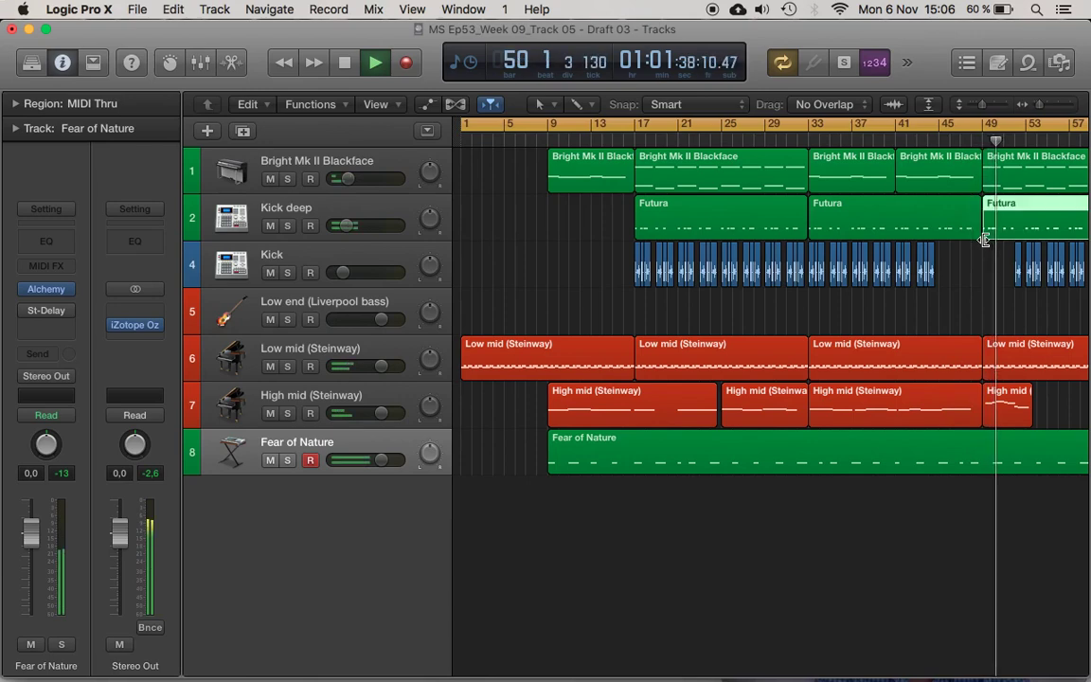
drag(983, 240, 935, 236)
click(853, 141)
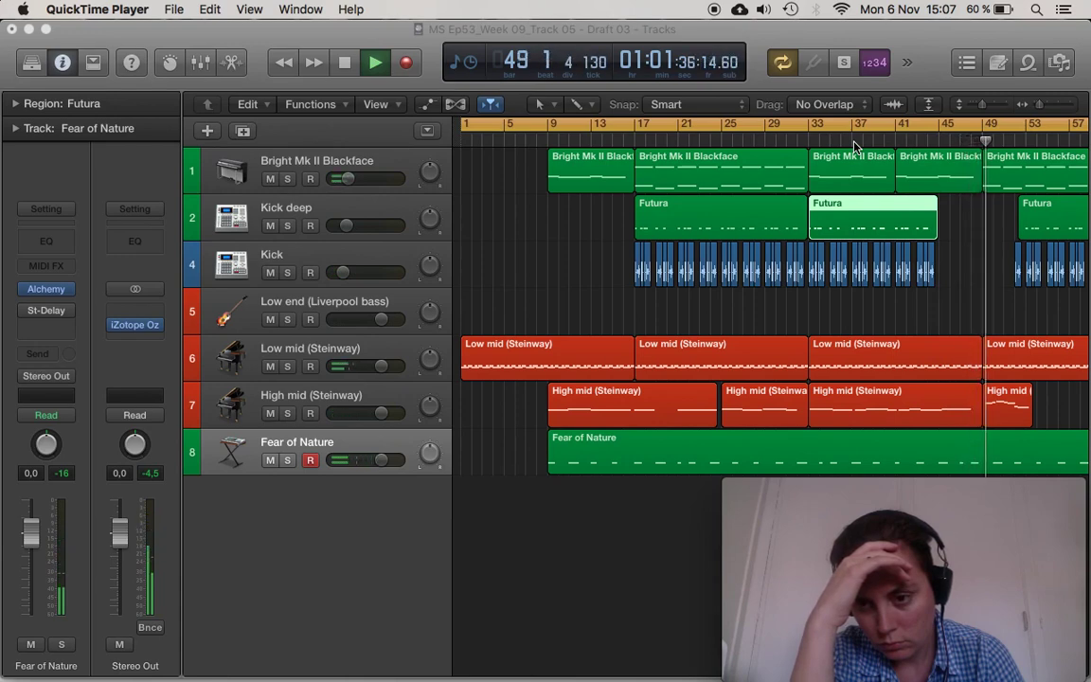
Replay from about bar 42 and split the Fear of Nature region and the Kick deep region at bar 44.
click(907, 124)
click(927, 456)
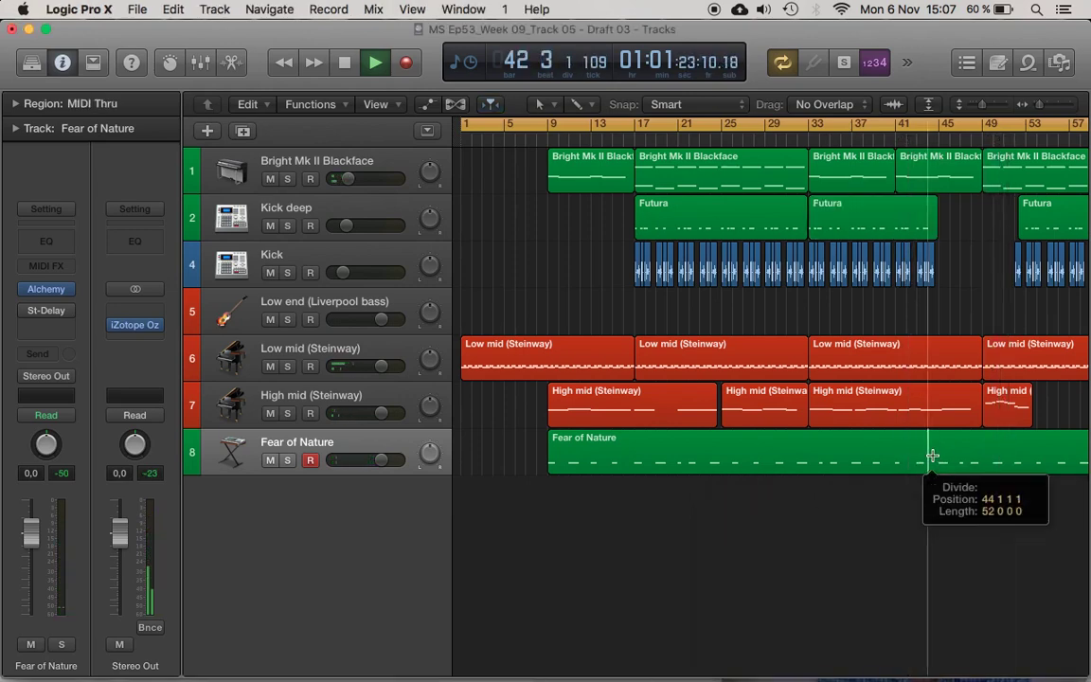
Try splitting the Fear of Nature region at bars 48 and 49, and remove both splits after examining the bar 44–48 piece.
click(967, 457)
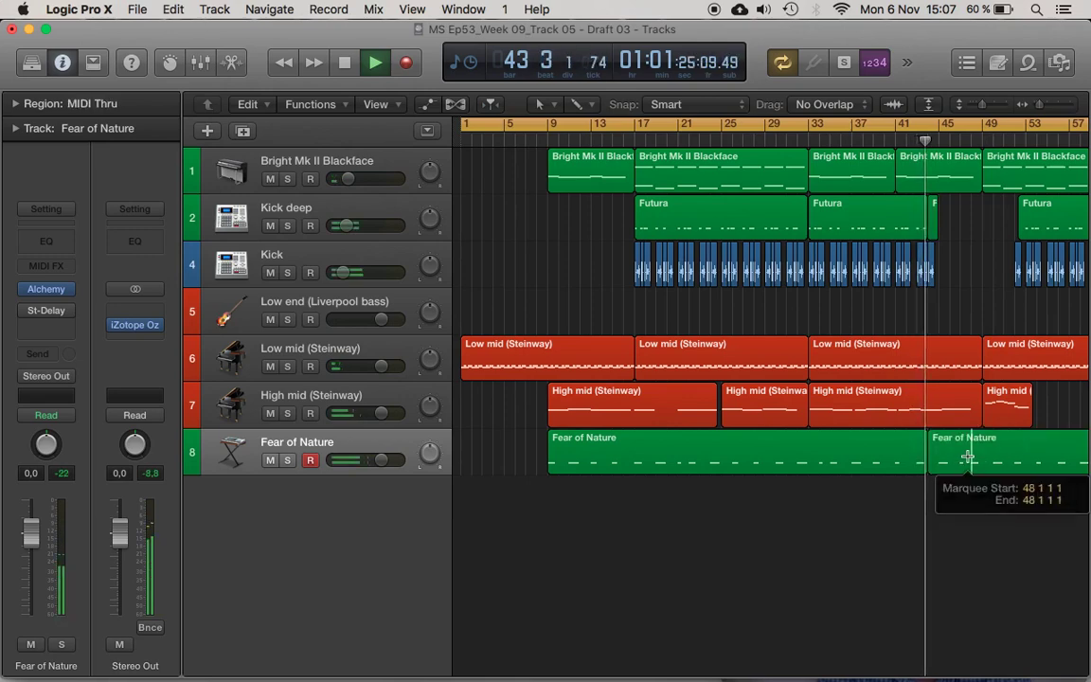
click(987, 455)
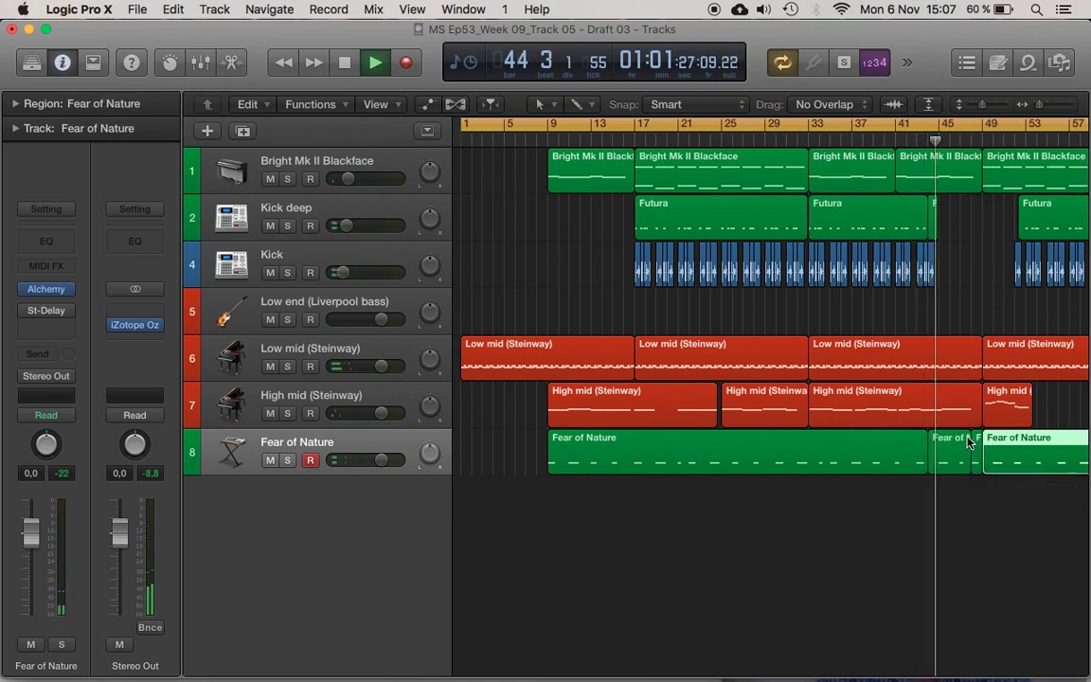
click(952, 439)
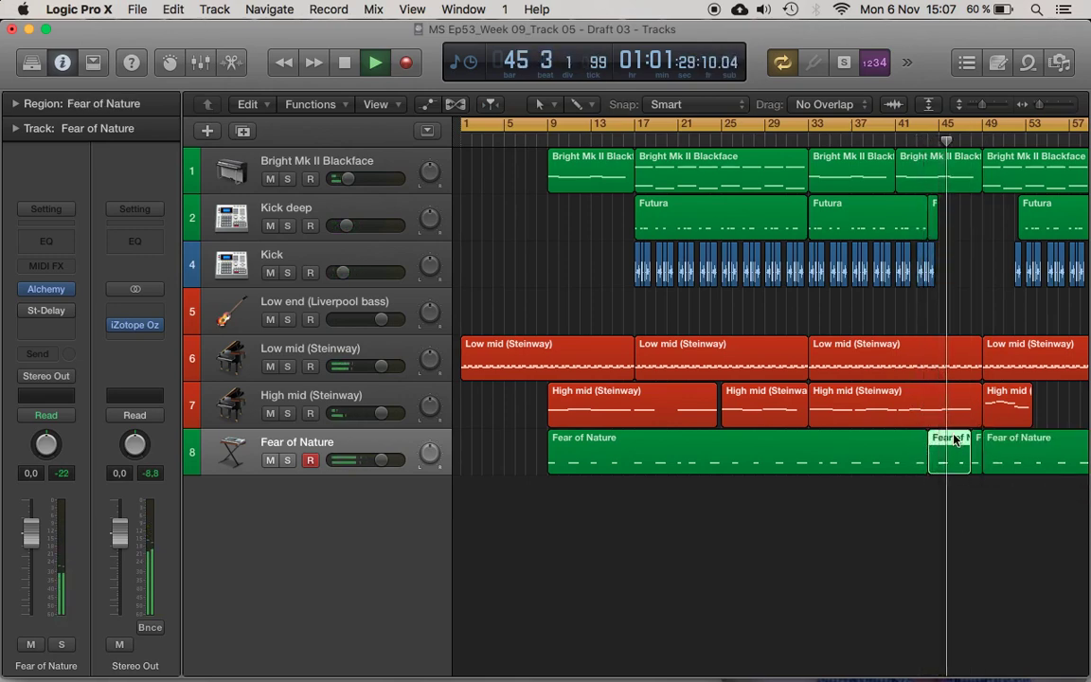
double_click(953, 440)
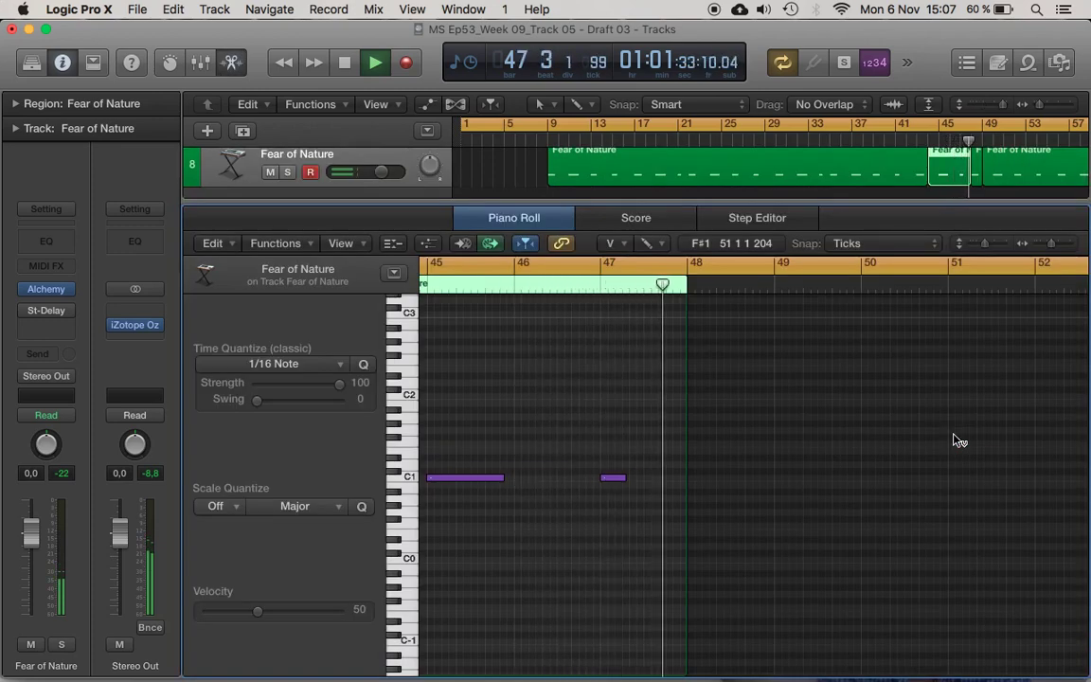
key(e)
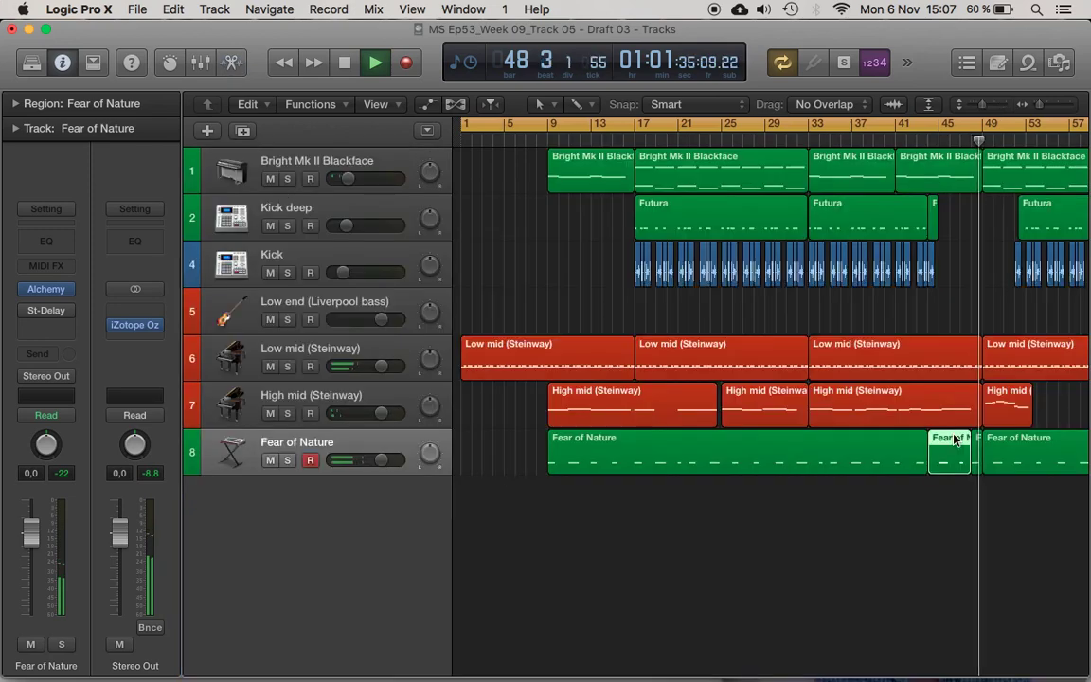
key(super+j)
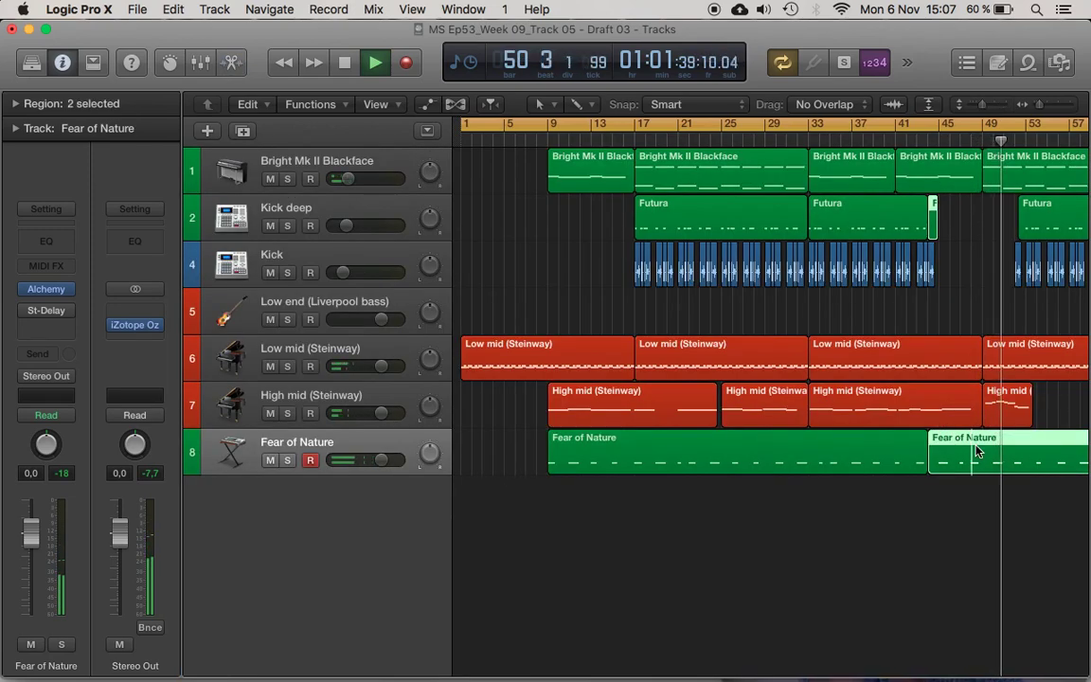
Split the Fear of Nature region at bar 53 and mute its bar 44–53 part, replaying from about bar 41.
key(super+Tab)
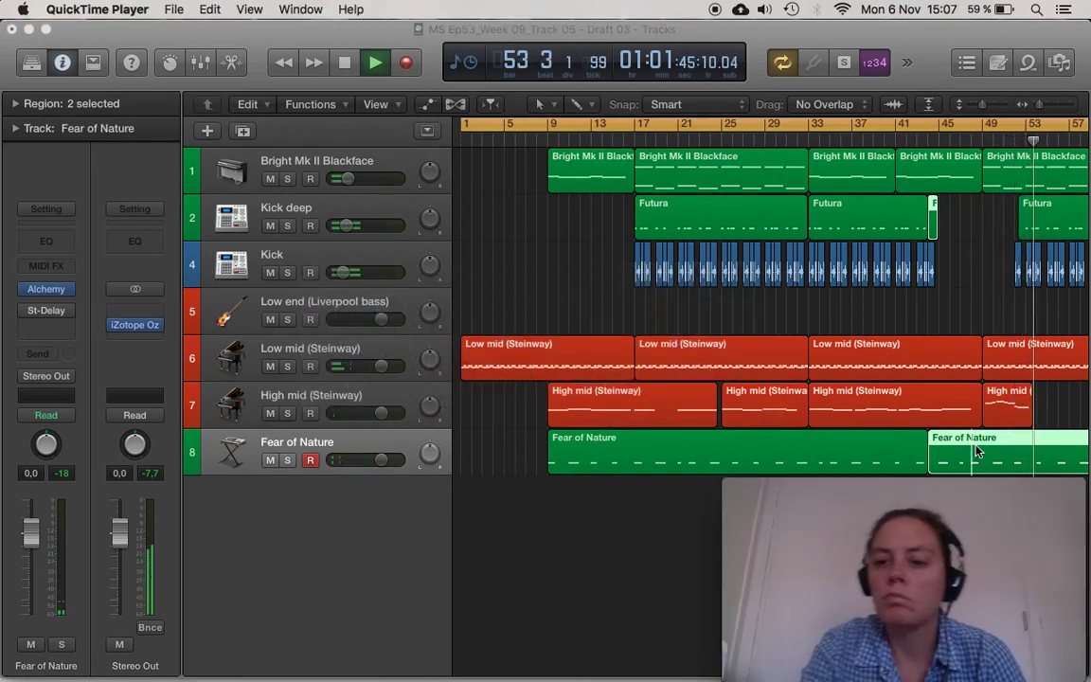
key(super+Tab)
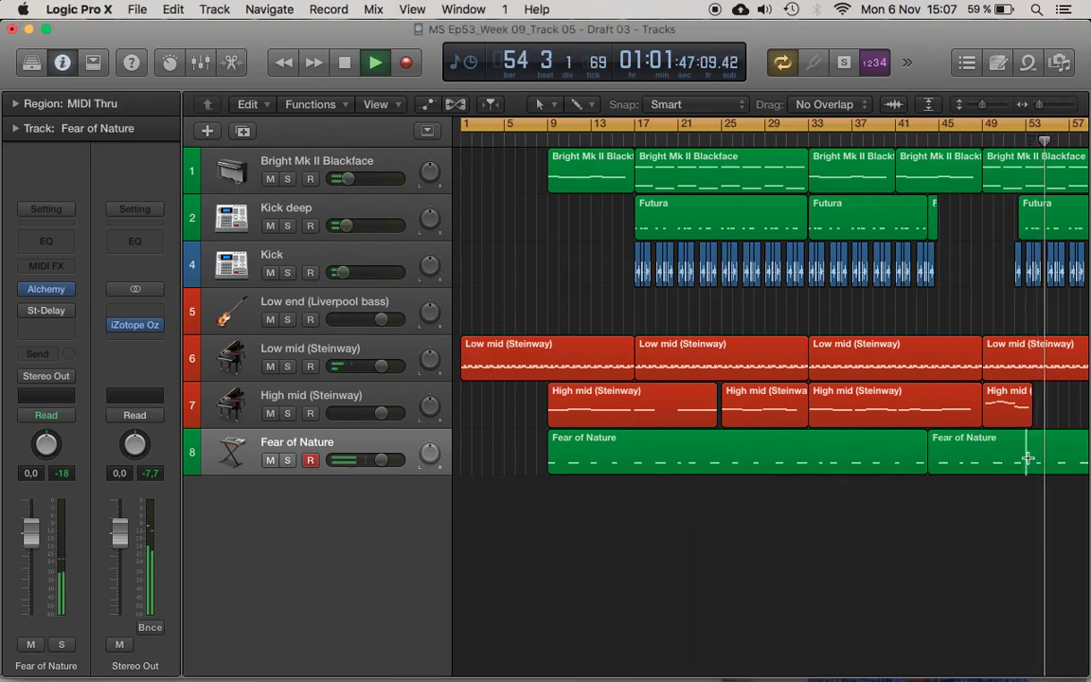
super+click(1025, 462)
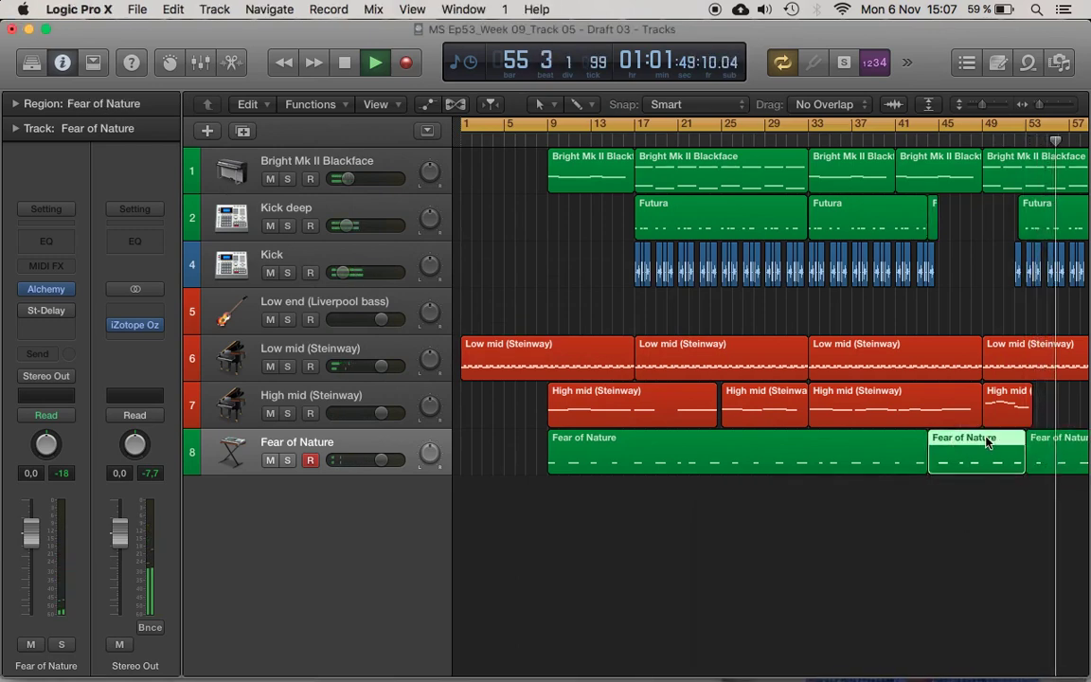
key(ctrl+m)
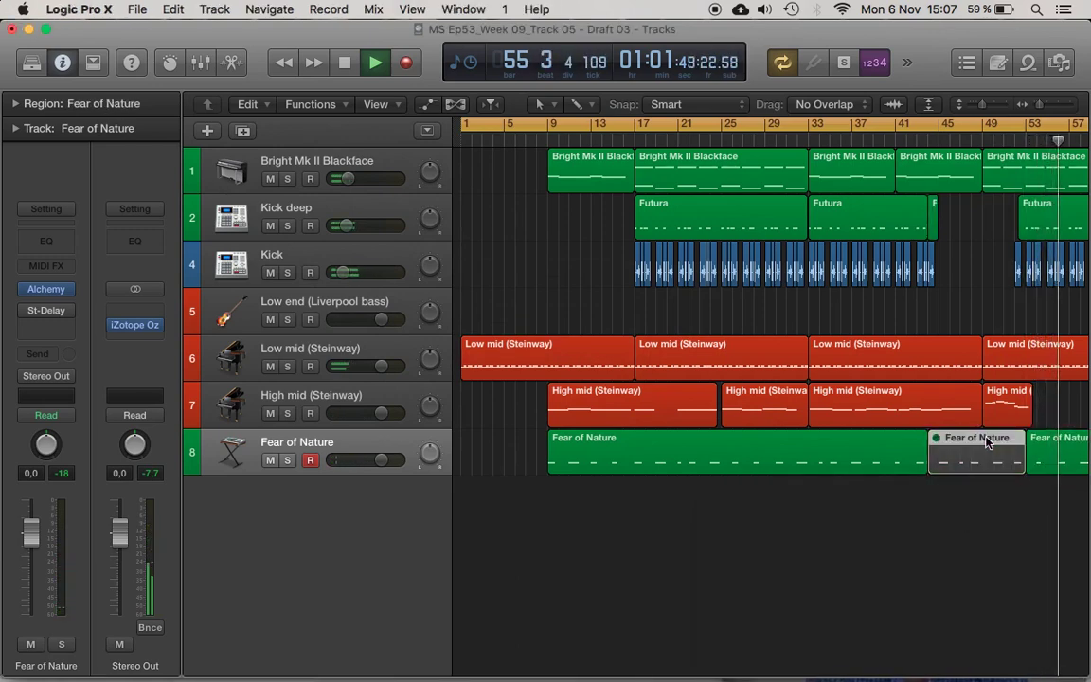
click(895, 142)
key(super+Tab)
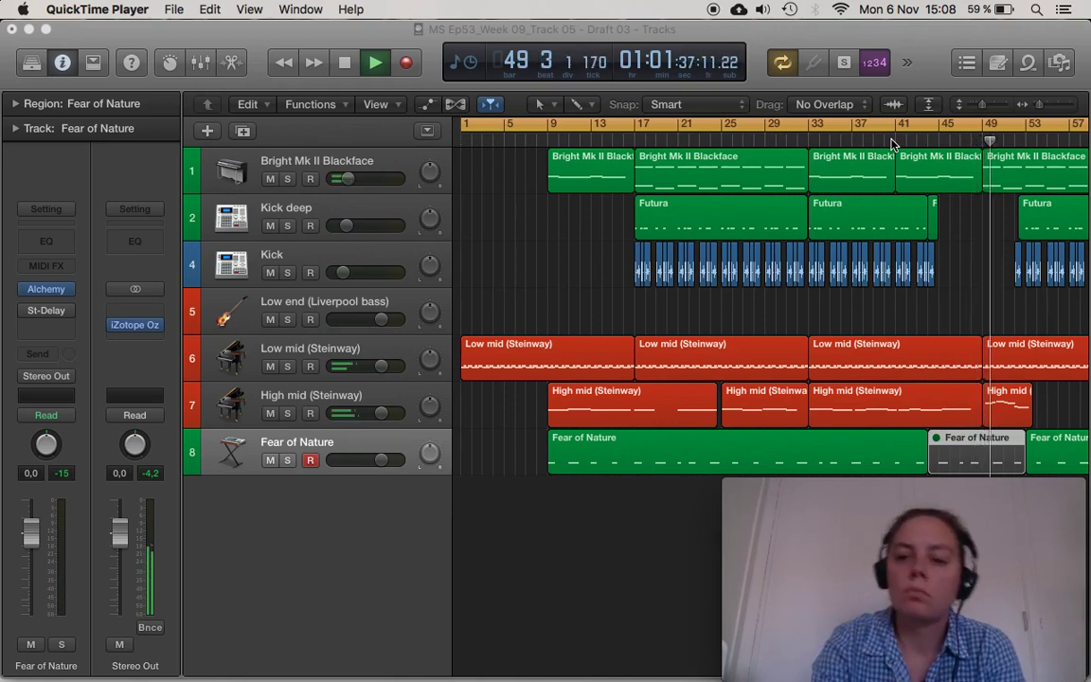
Split the muted Fear of Nature region at bar 46 and unmute the piece from bar 44 to 46.
click(960, 455)
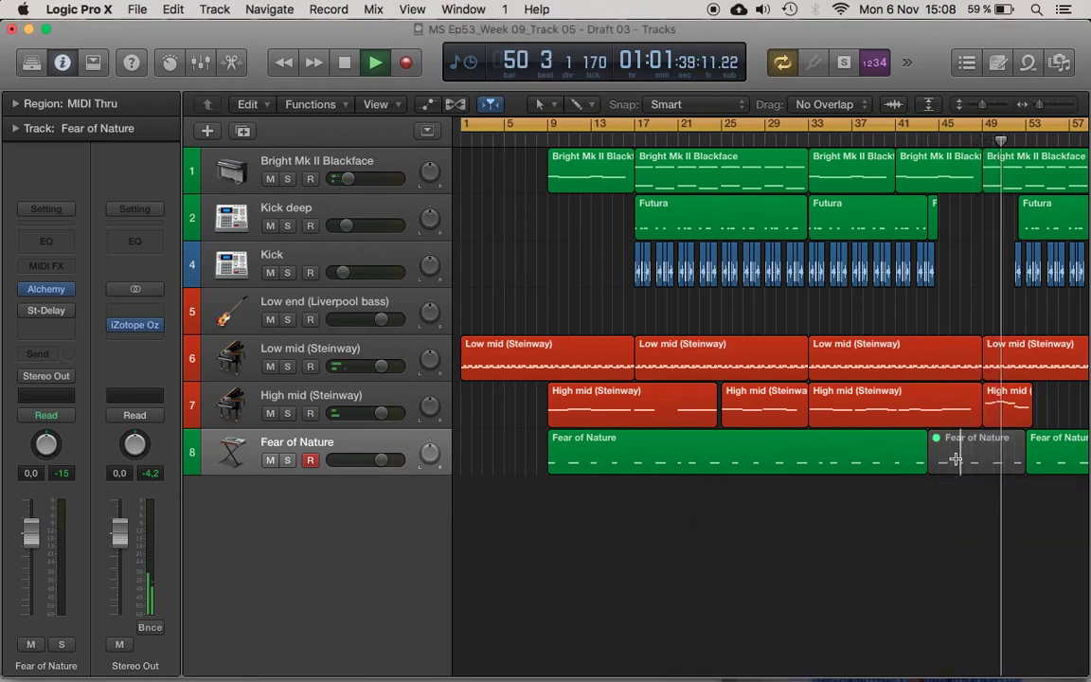
super+click(951, 455)
click(941, 440)
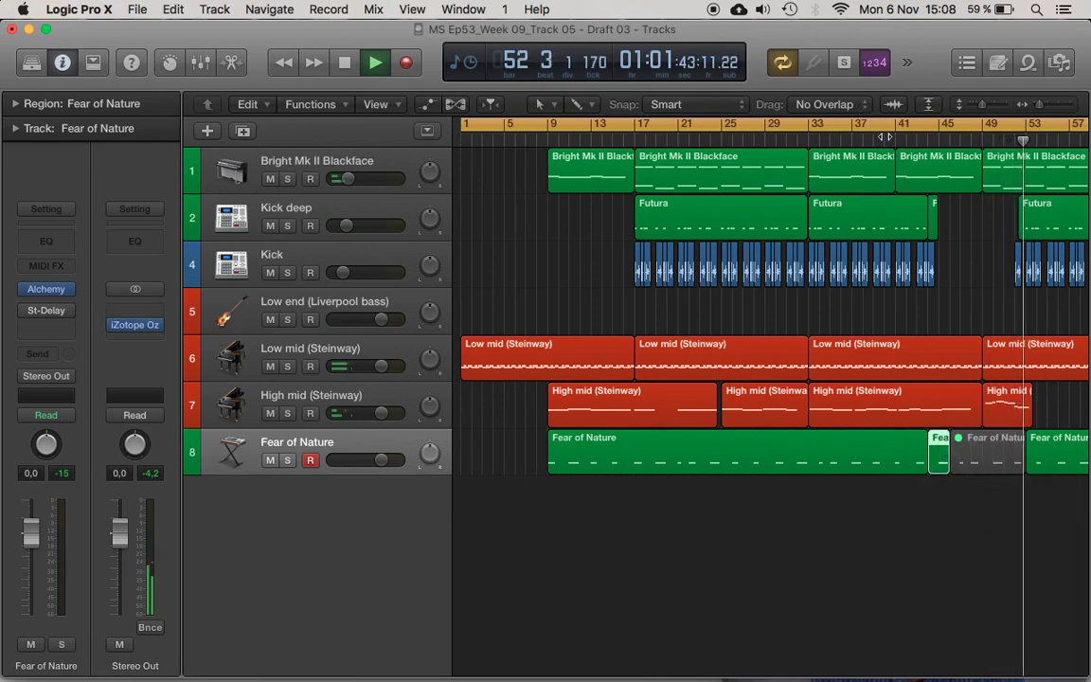
Delete the short Kick region just before bar 53 and play the result from about bar 36.
click(1019, 263)
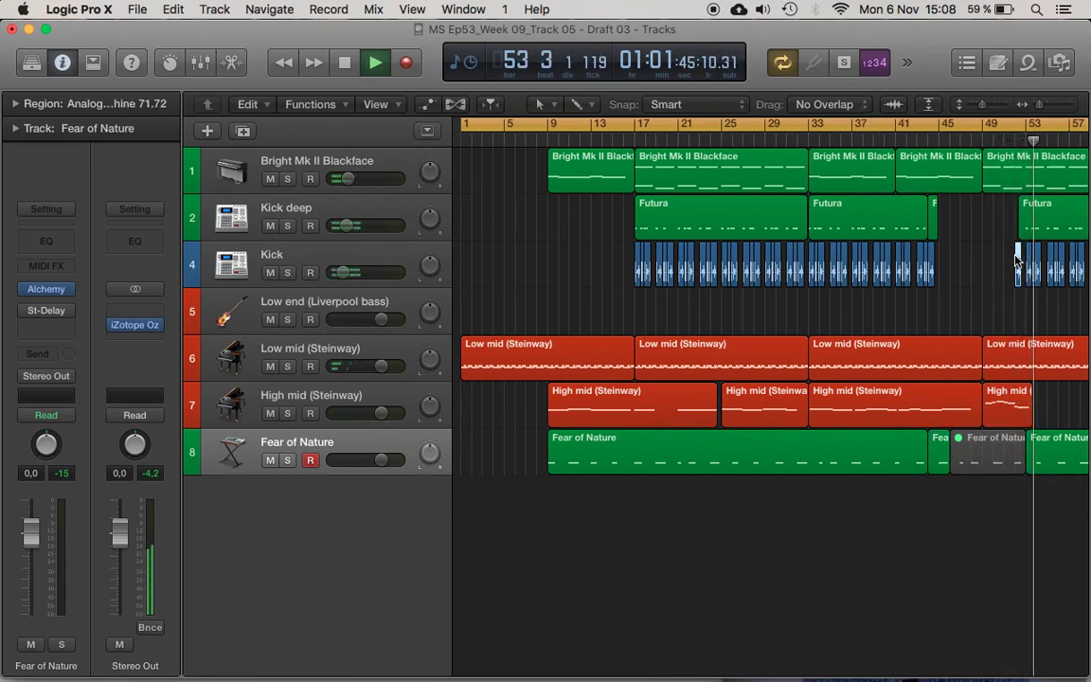
key(Delete)
click(838, 130)
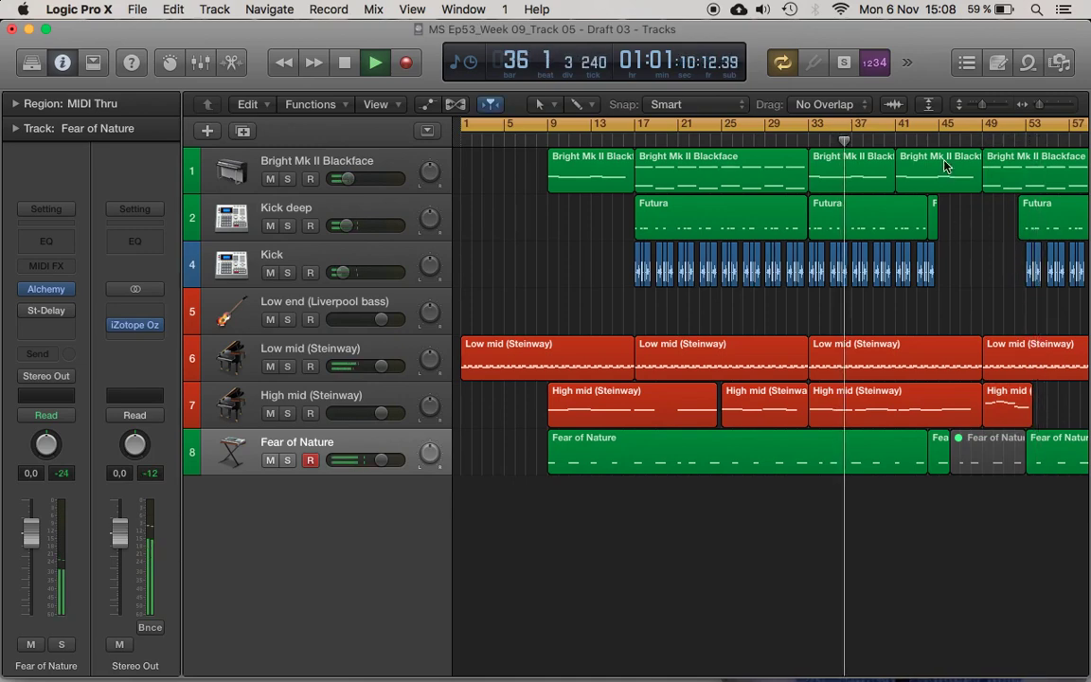
key(super+Tab)
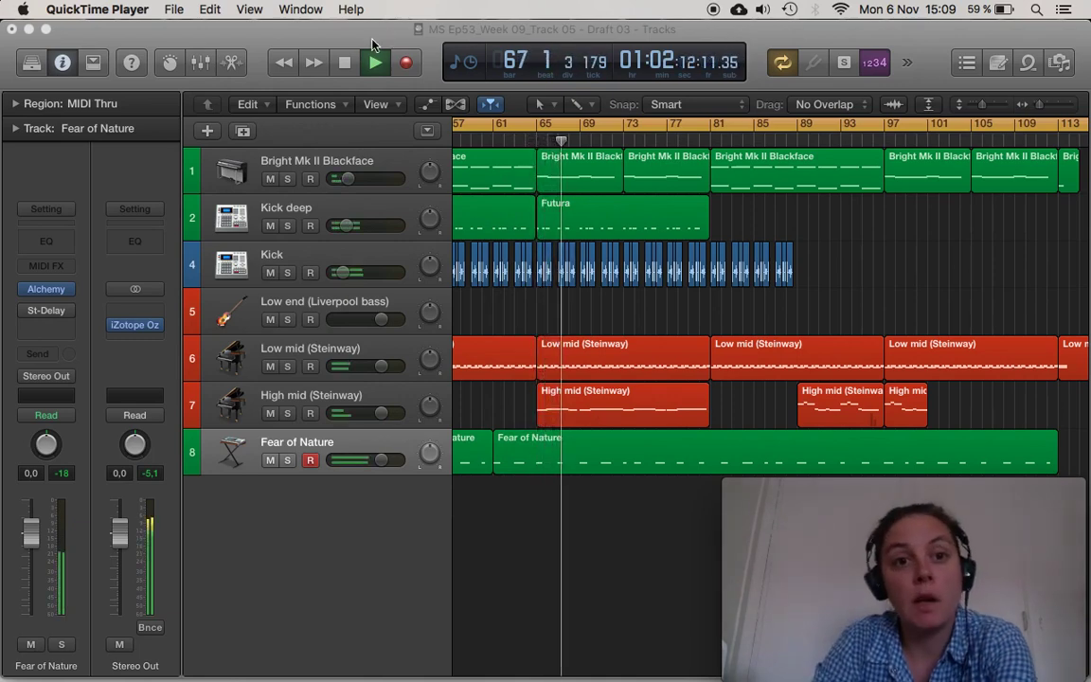
click(347, 62)
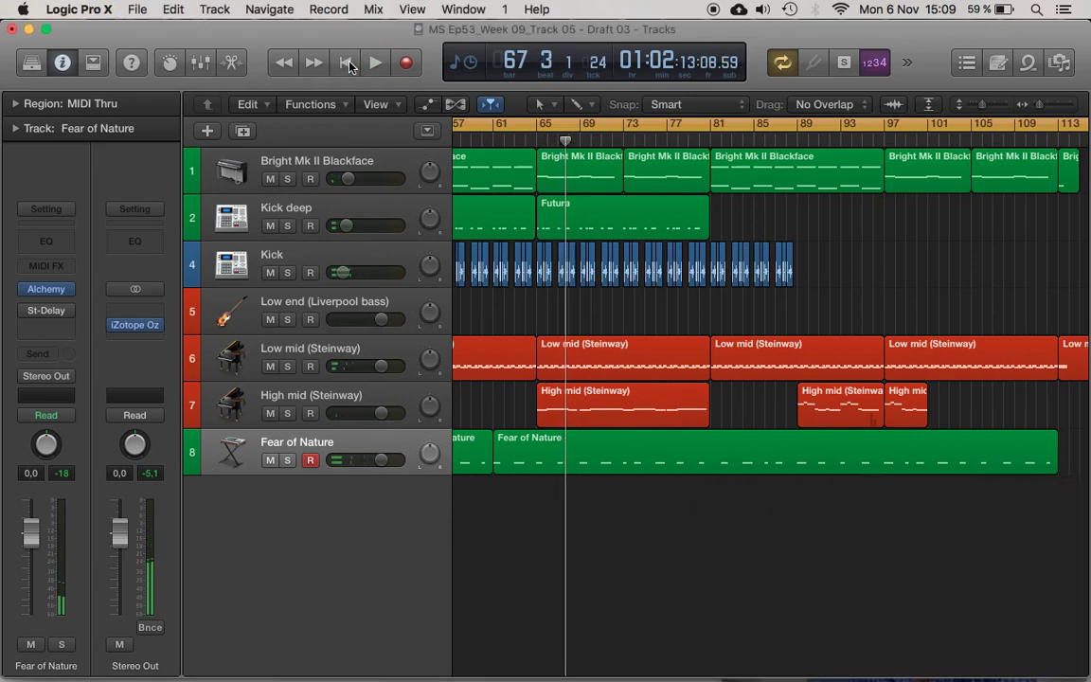
key(super+Tab)
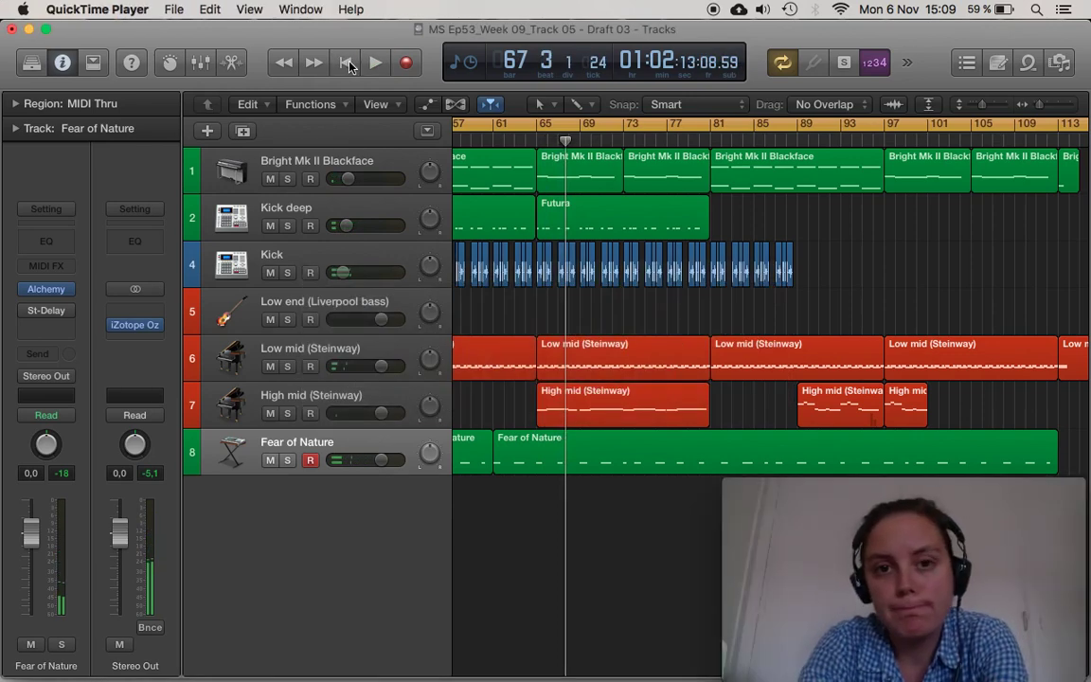